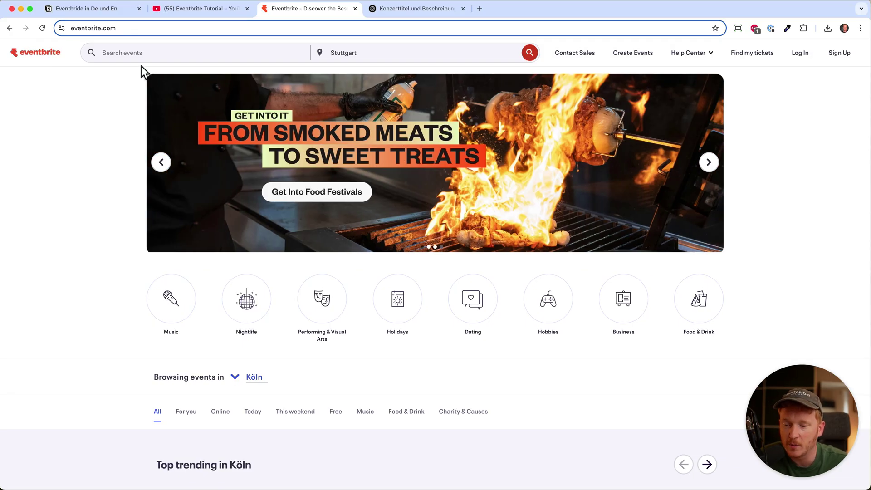
- Open Create Events from the Eventbrite homepage's top navigation
left_click(182, 16)
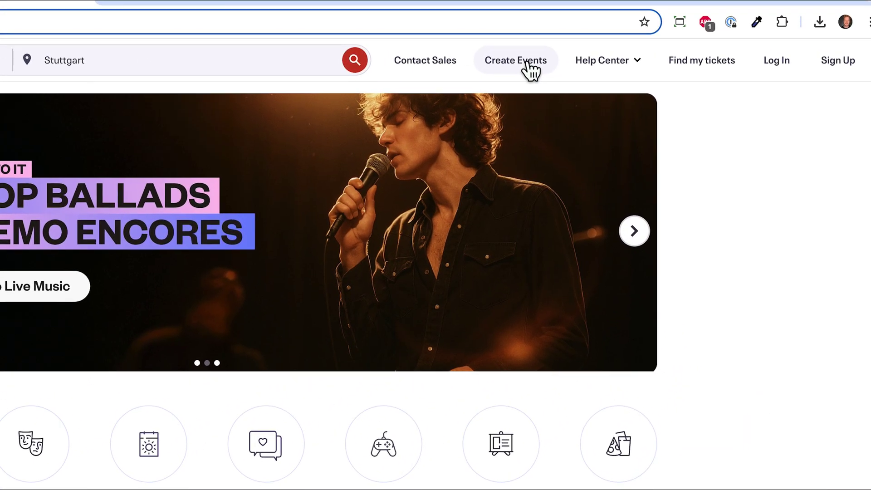
- Start organizer sign-up as a Music Artist or Performer hosting music events, planning 2-5 events
left_click(529, 65)
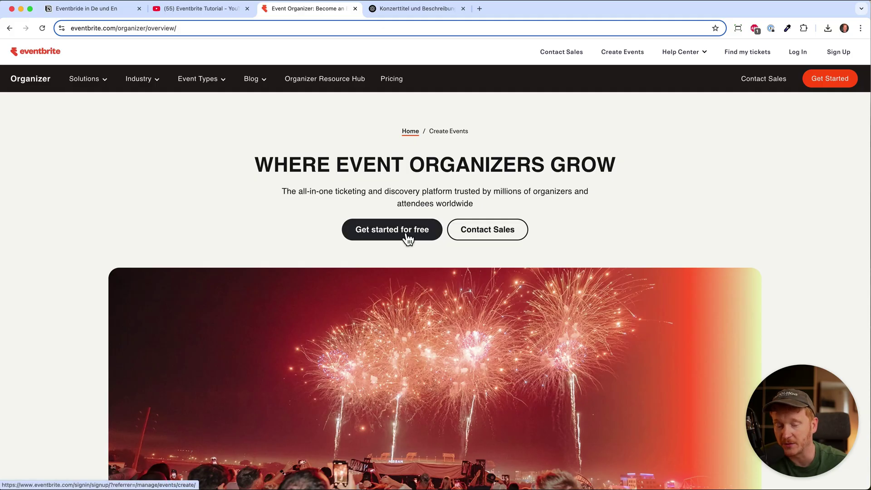
left_click(407, 237)
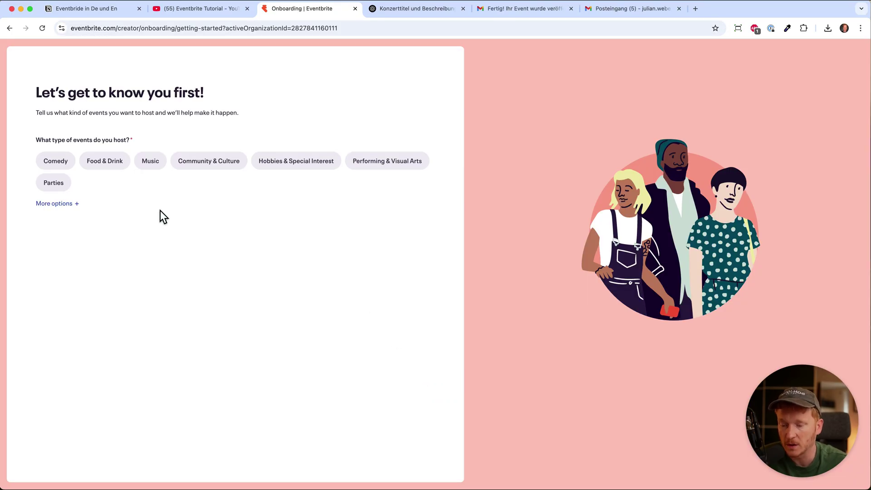
left_click(152, 168)
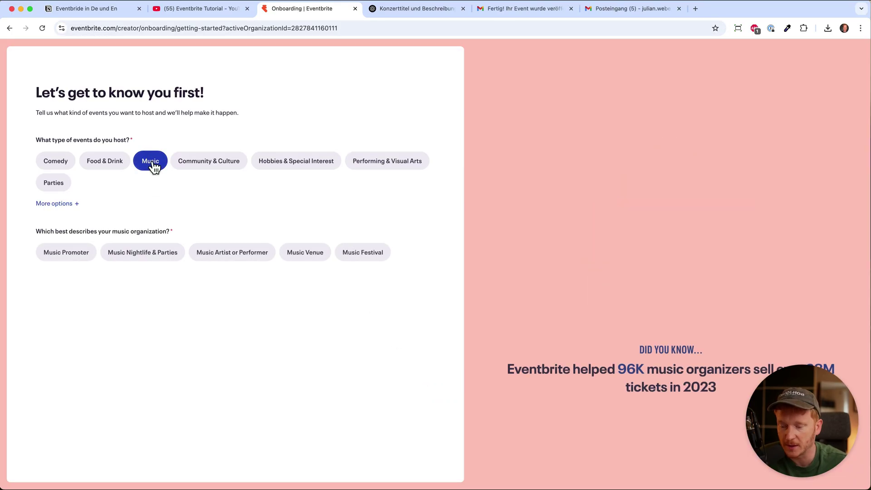
left_click(218, 264)
left_click(188, 307)
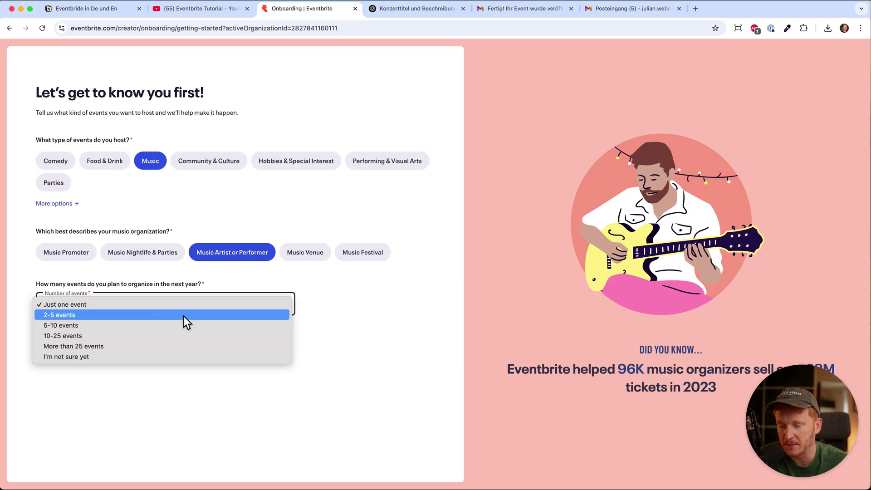
left_click(184, 316)
- Set average event size to more than 250 people, prioritize budget-friendly, and continue
scroll(161, 345, "down", 5)
left_click(164, 260)
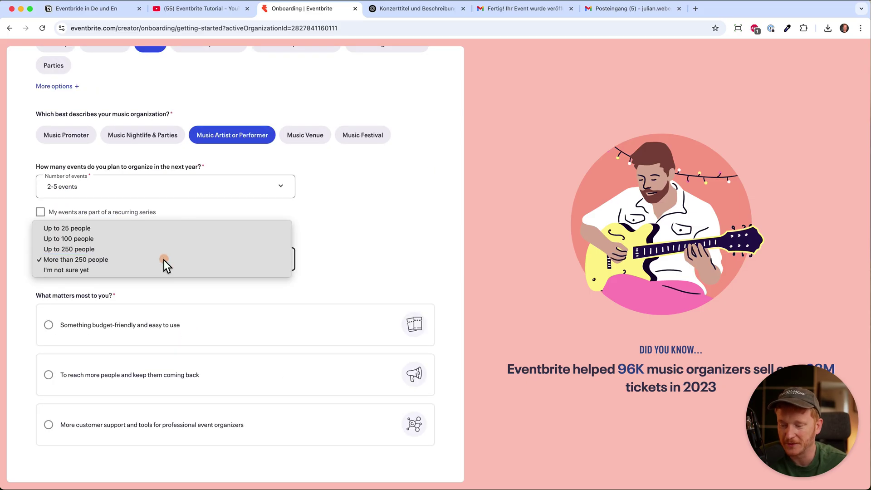
left_click(164, 260)
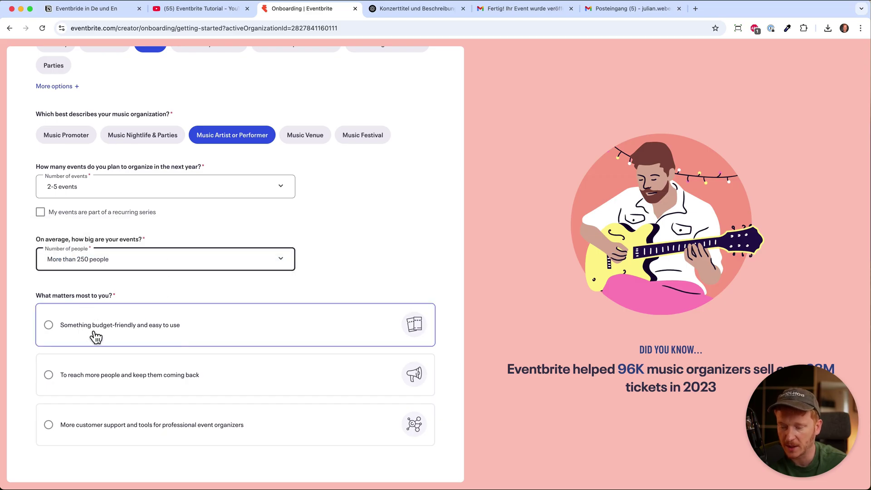
left_click(49, 327)
scroll(291, 424, "down", 2)
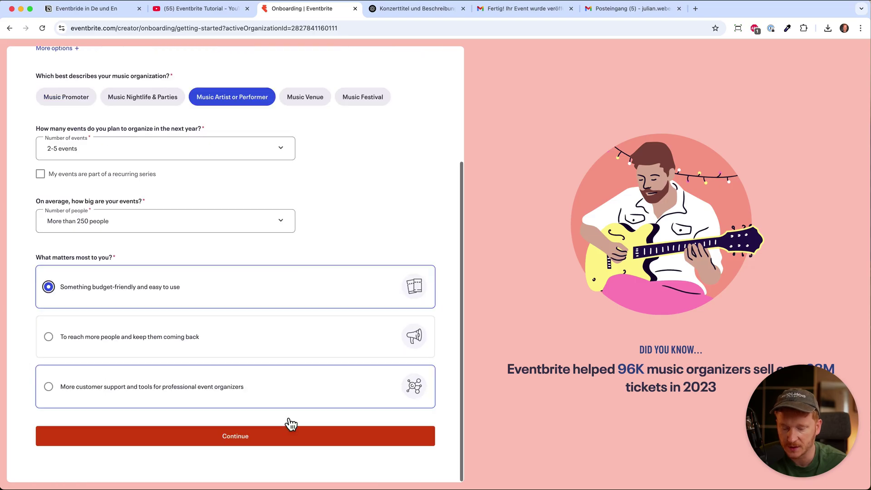
left_click(238, 438)
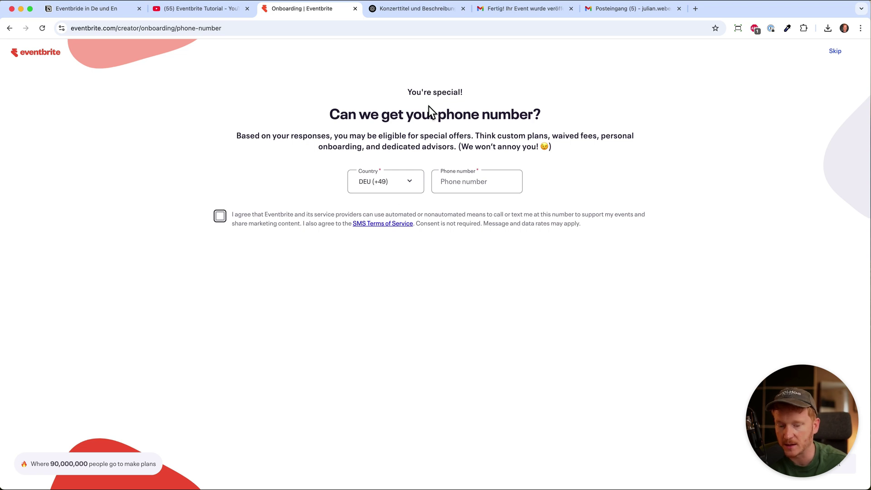
- Skip the phone number, start the AI event builder, and copy the concert title from ChatGPT
left_click(829, 60)
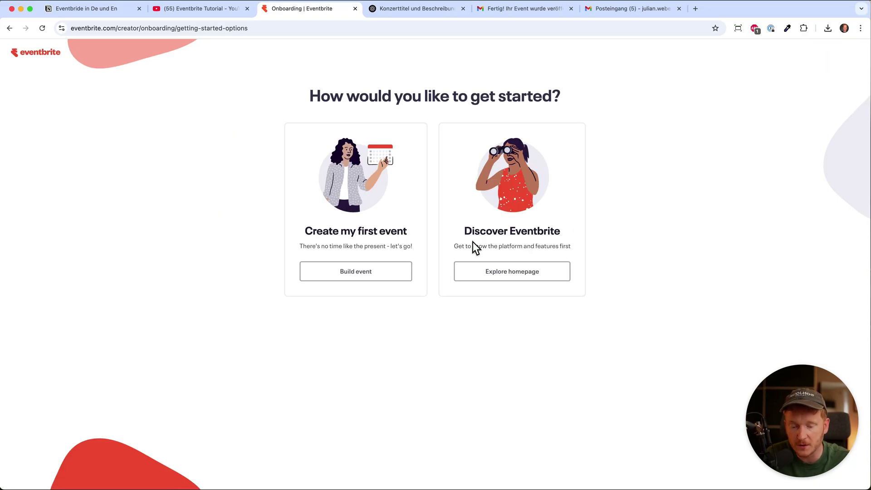
left_click(353, 277)
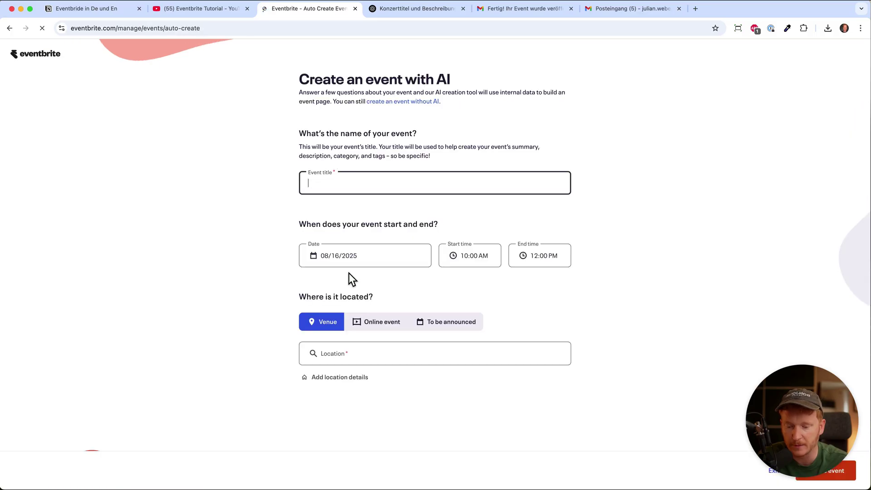
left_click(324, 183)
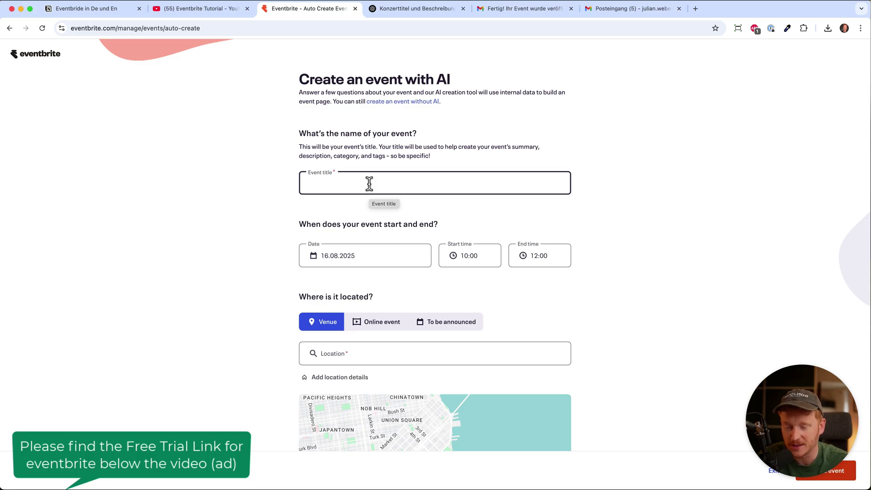
left_click(404, 9)
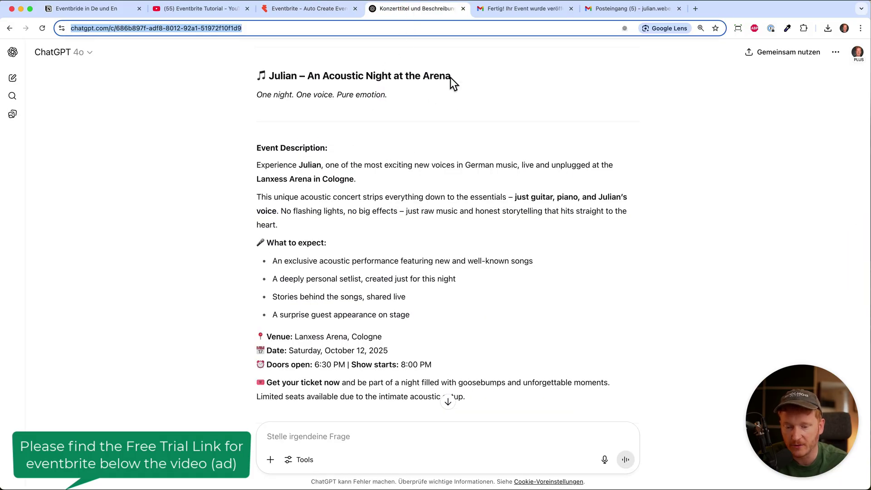
left_click_drag(453, 78, 265, 76)
key("super+c")
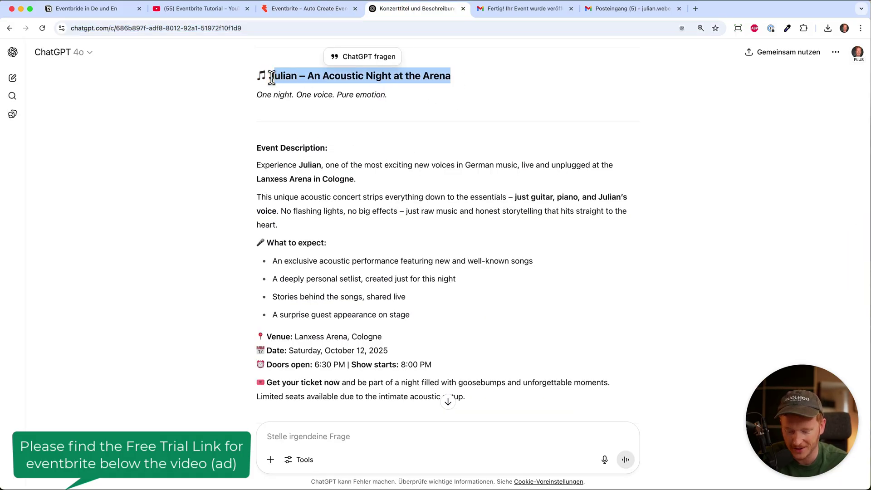
- Paste 'Julian – An Acoustic Night at the Arena' as the event title
left_click(299, 10)
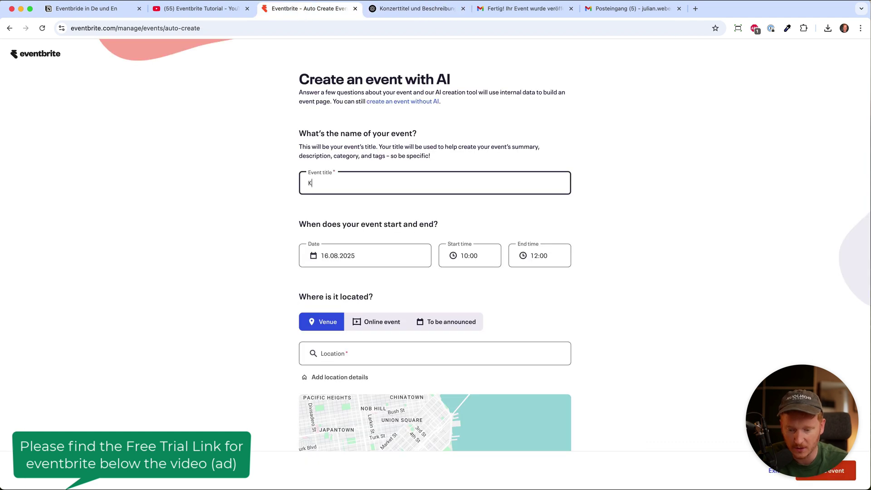
key("BackSpace")
key("super+v")
scroll(457, 246, "down", 1)
scroll(457, 245, "down", 5)
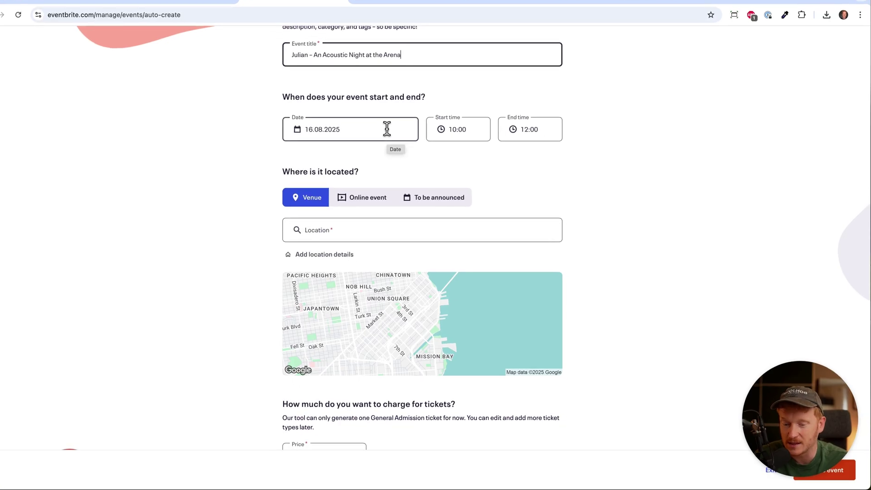
- Set the event date to 27 September 2025, running from 19:00 to 21:30
left_click(401, 140)
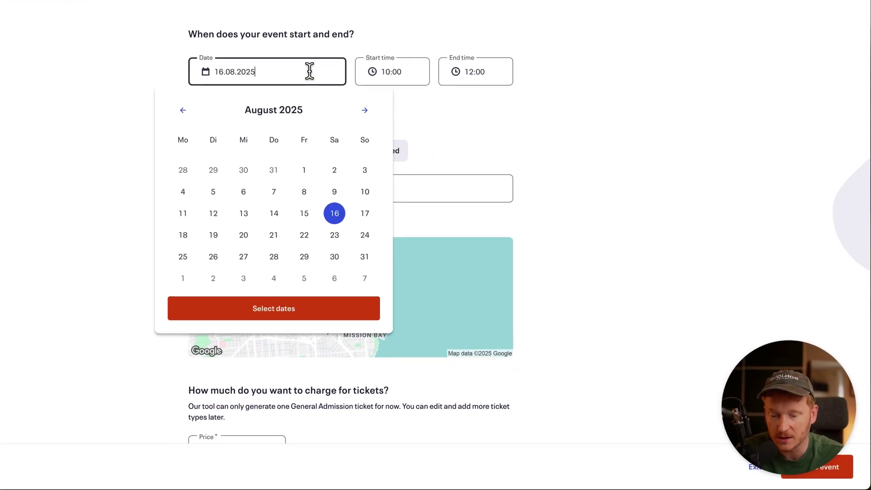
left_click(357, 104)
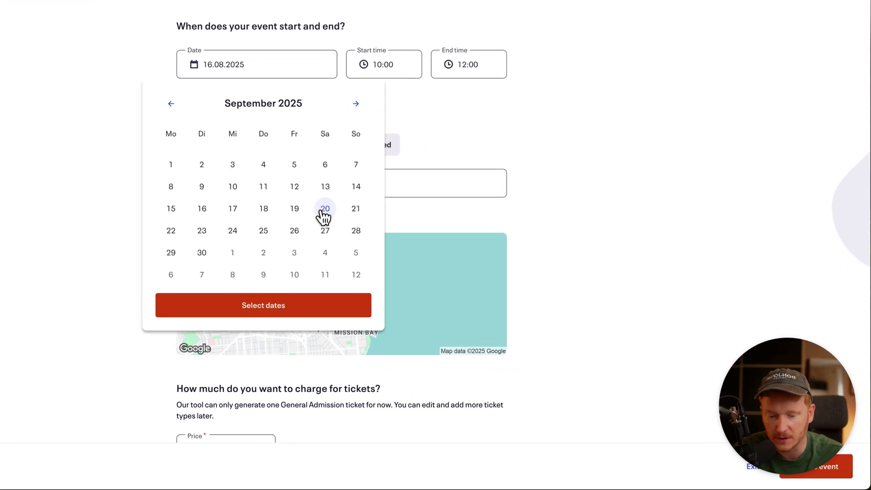
left_click(327, 232)
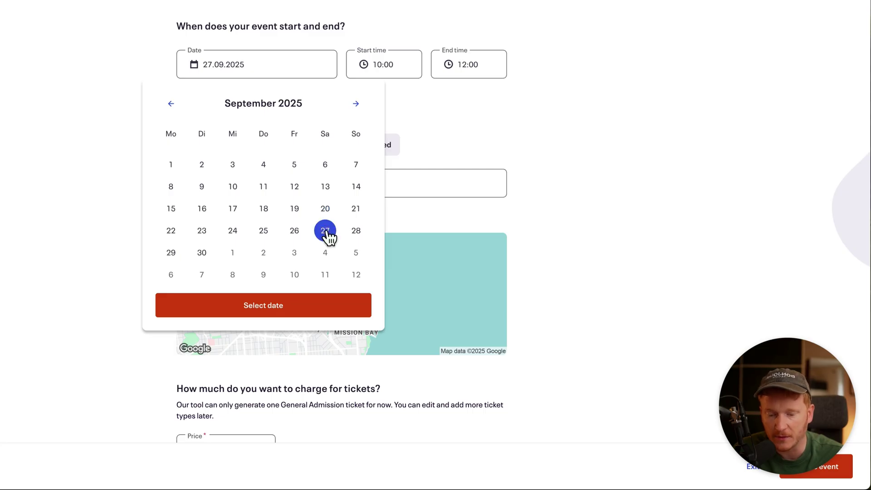
left_click(393, 64)
scroll(397, 184, "down", 6)
scroll(395, 182, "down", 12)
left_click(384, 141)
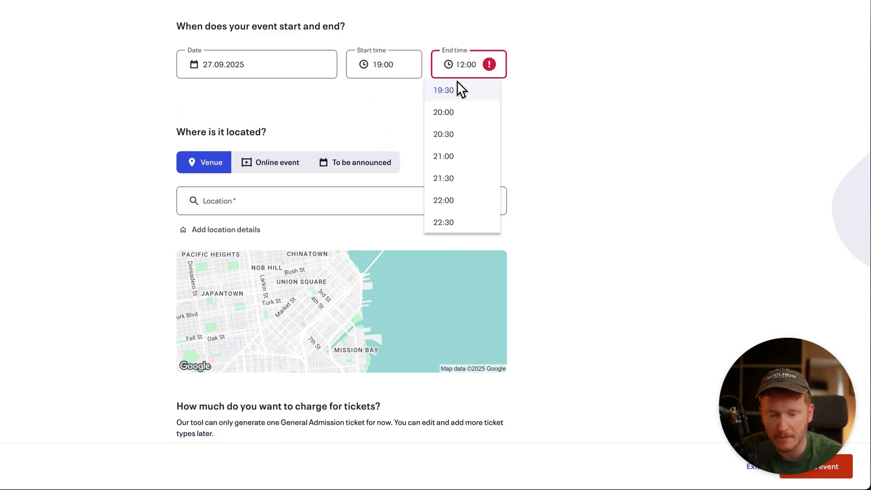
scroll(459, 171, "down", 1)
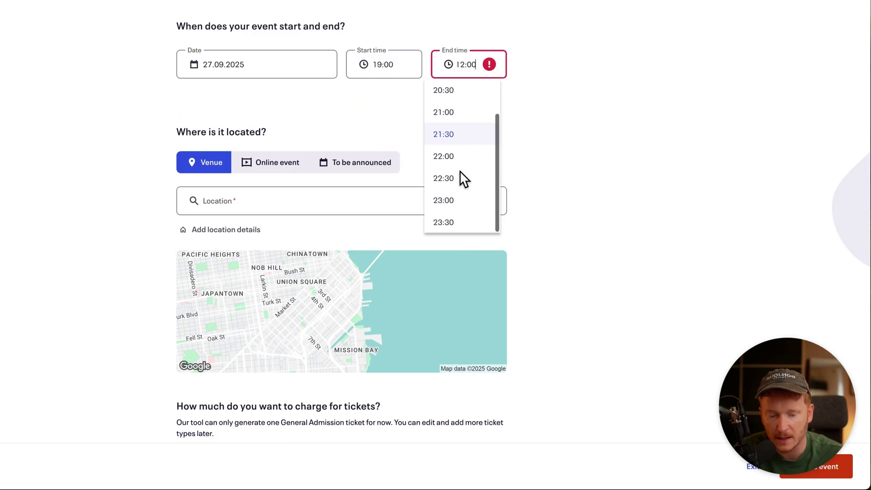
left_click(462, 144)
scroll(458, 139, "down", 1)
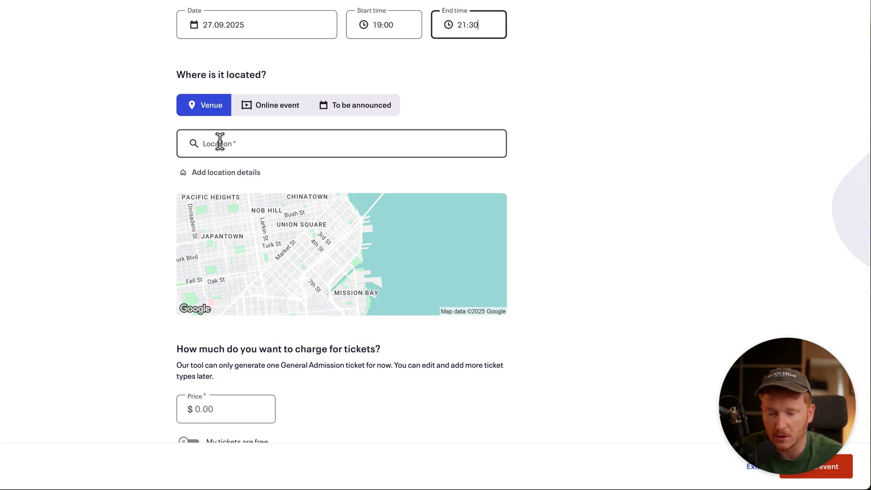
- Keep the event at a venue and set its location to Lanxess Arena in Köln
left_click(259, 115)
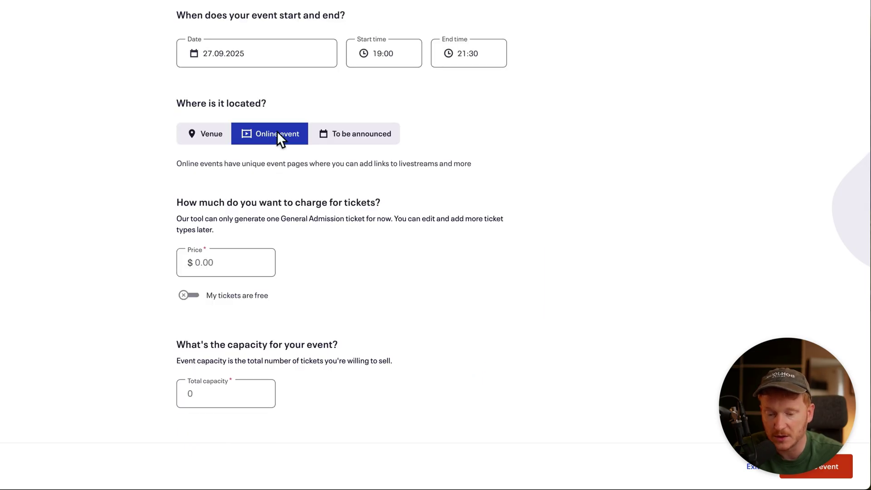
left_click(188, 135)
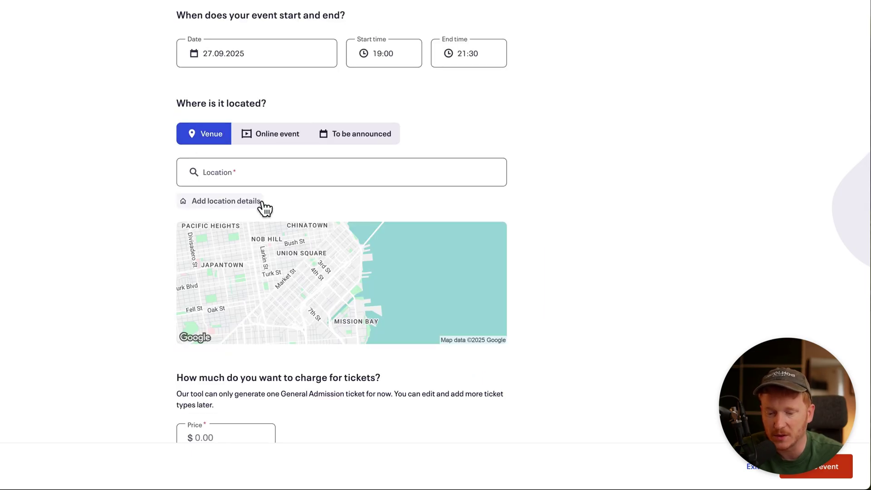
scroll(267, 208, "down", 2)
left_click(276, 117)
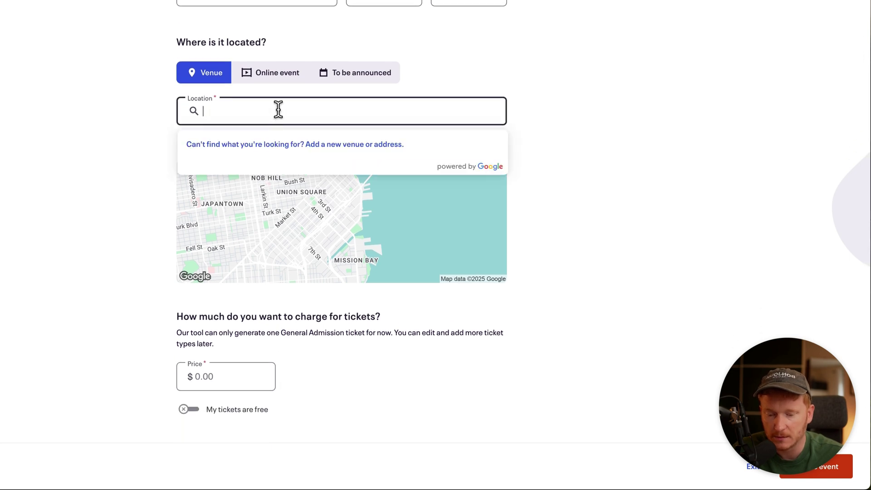
type("lanx")
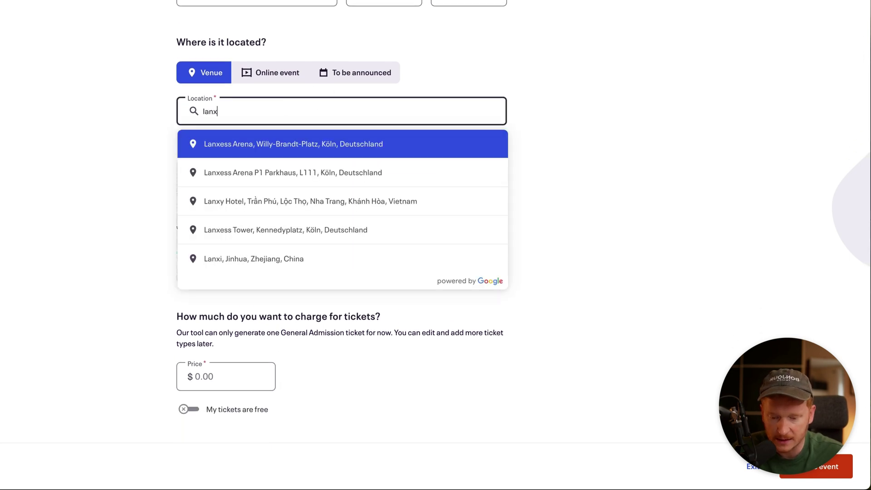
left_click(280, 146)
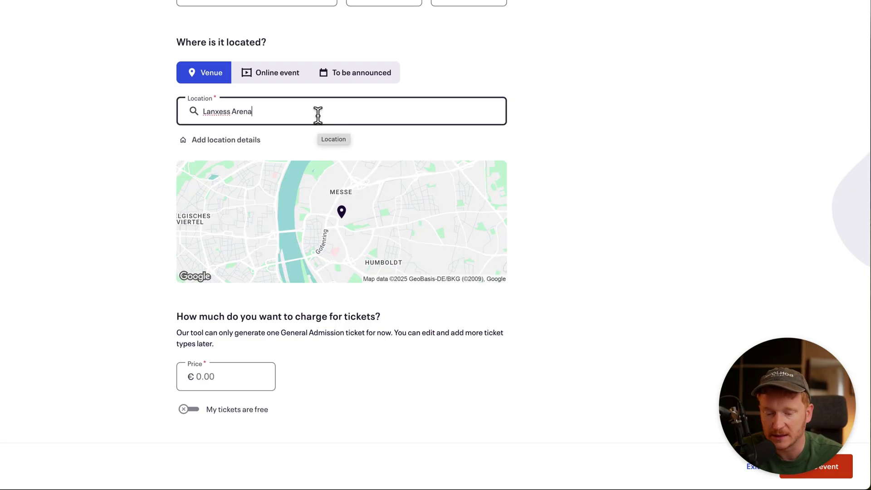
- Set the ticket price to €40,00
scroll(243, 257, "down", 3)
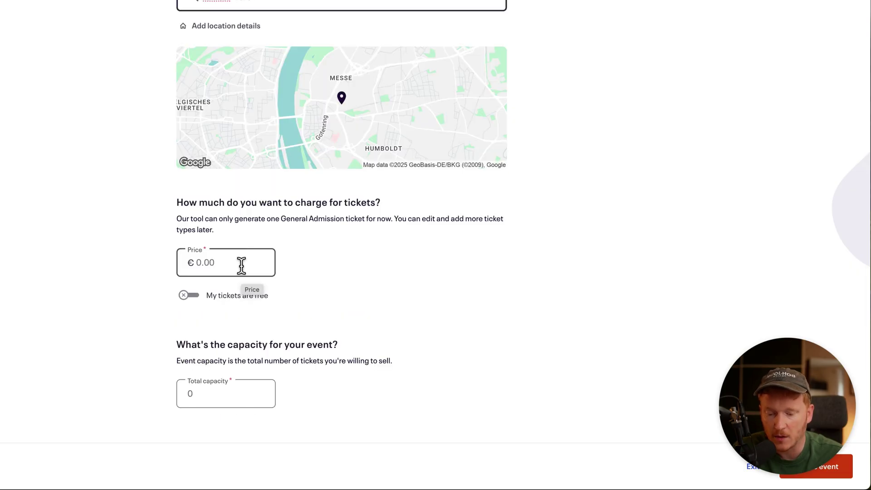
left_click(241, 265)
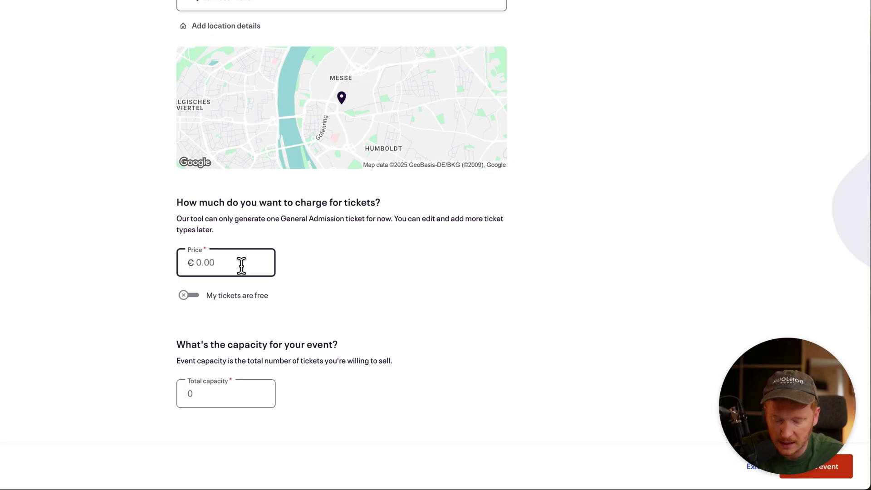
type("40")
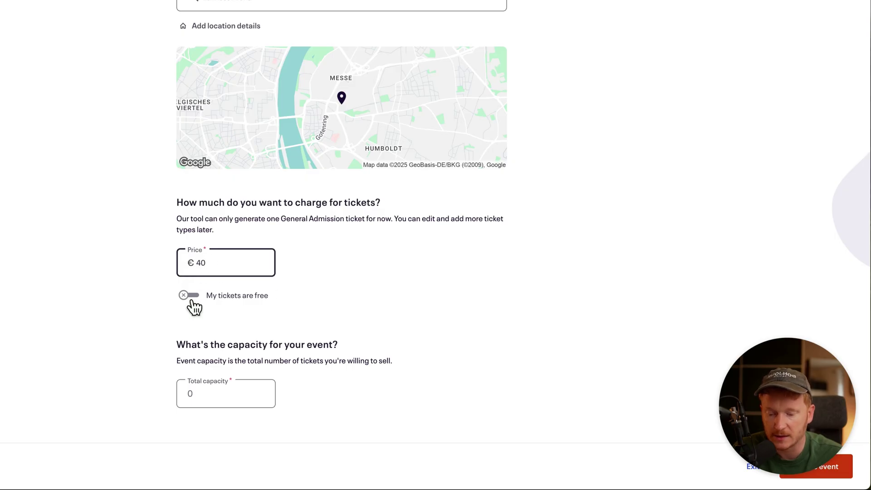
scroll(354, 347, "down", 2)
left_click(351, 339)
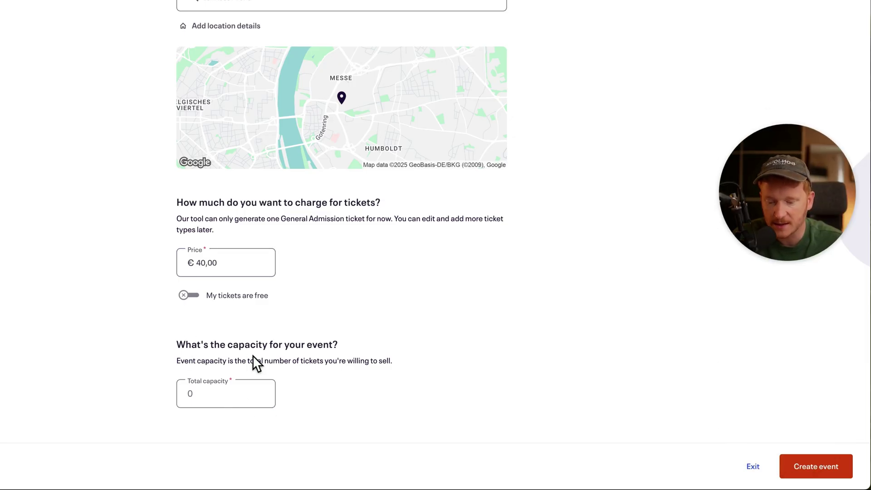
- Set total capacity to 1000 and create the event from the form
left_click(224, 400)
type("1000")
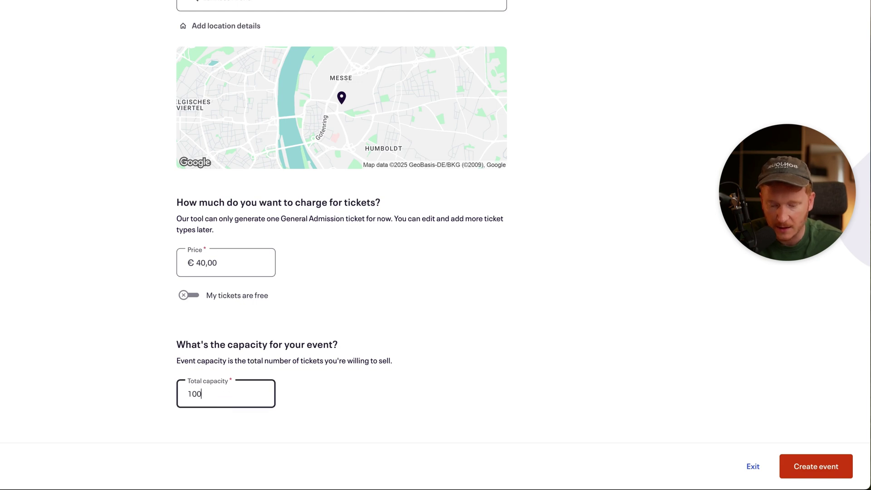
left_click(492, 353)
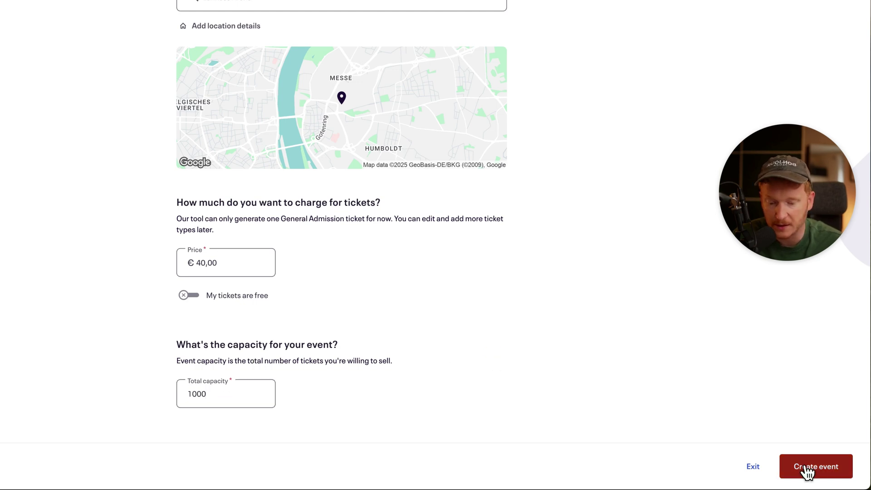
left_click(819, 473)
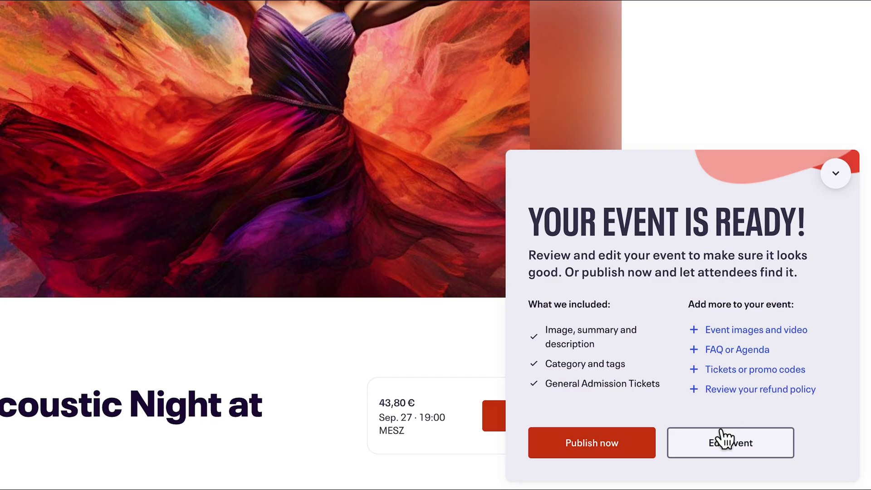
- Open the generated concert draft in the event editor via Edit event
left_click(753, 444)
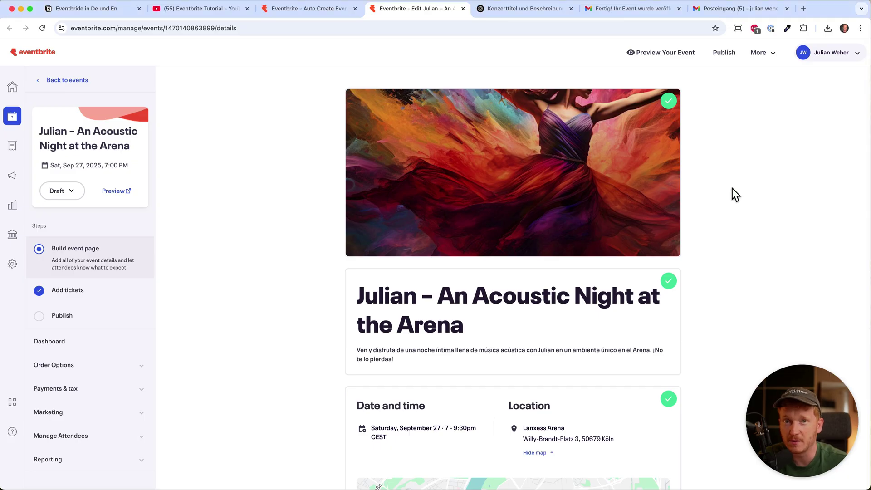
- Upload the acoustic guitar photo to the event images and save its focus point
left_click(553, 160)
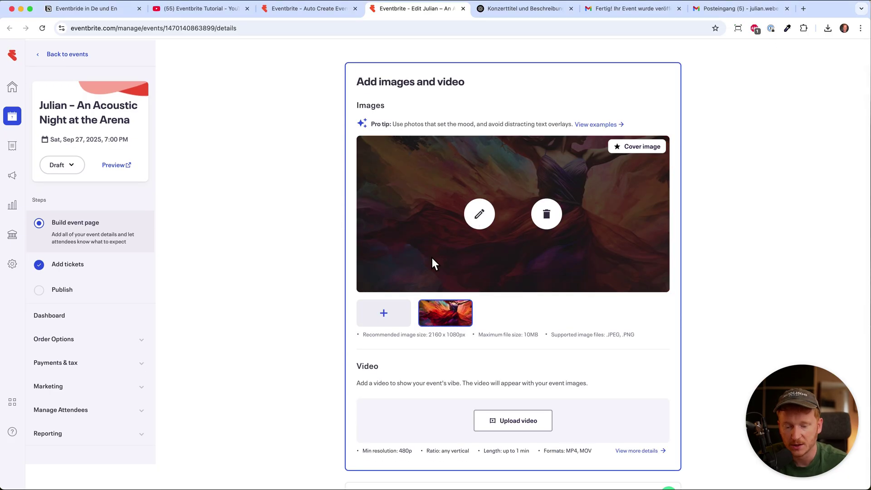
left_click(387, 315)
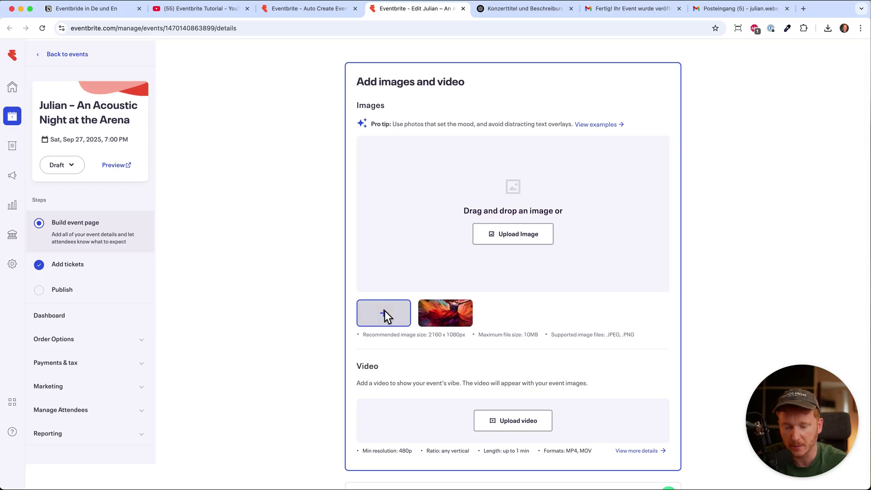
left_click(513, 234)
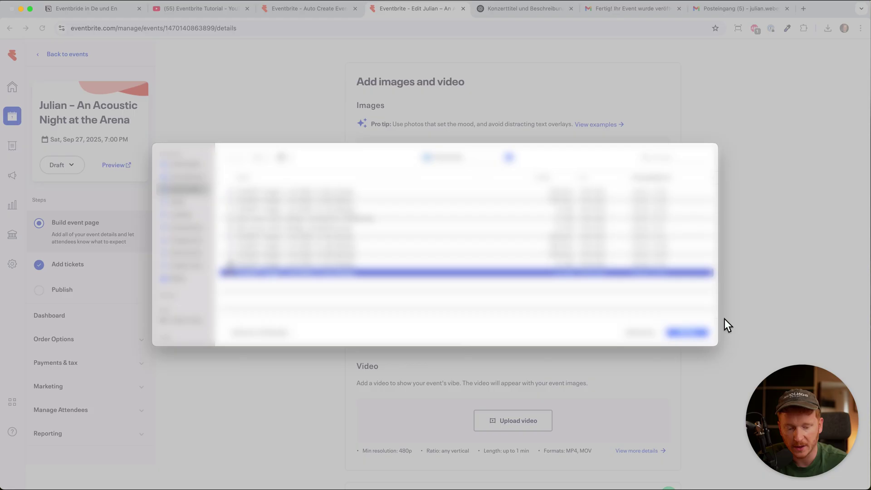
left_click(692, 335)
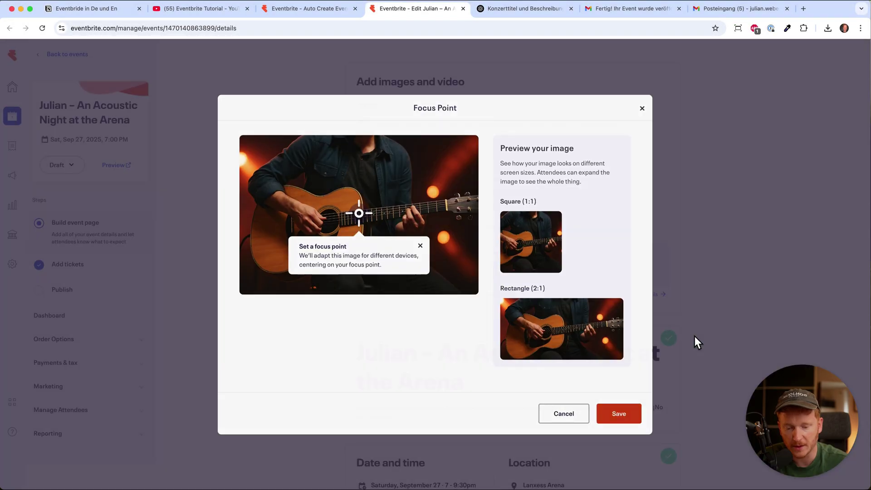
left_click(620, 420)
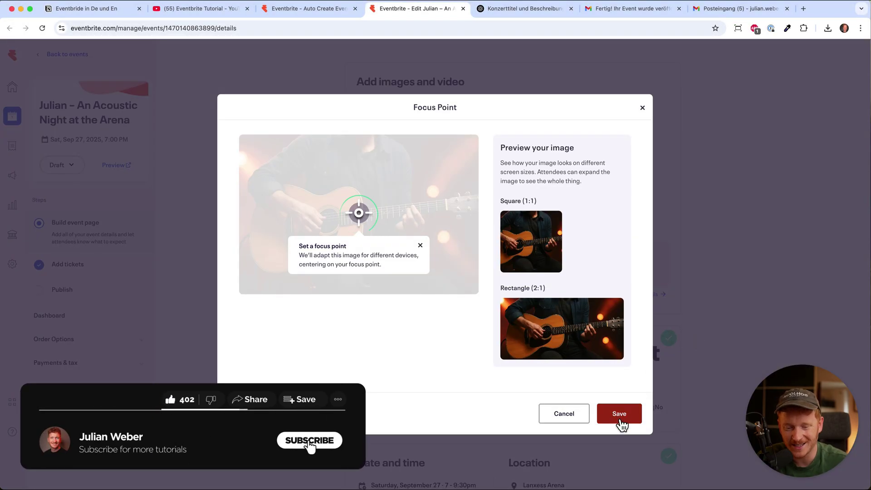
- Upload the cheering crowd photo as a second image, then review the ChatGPT chat
left_click(620, 413)
left_click(507, 238)
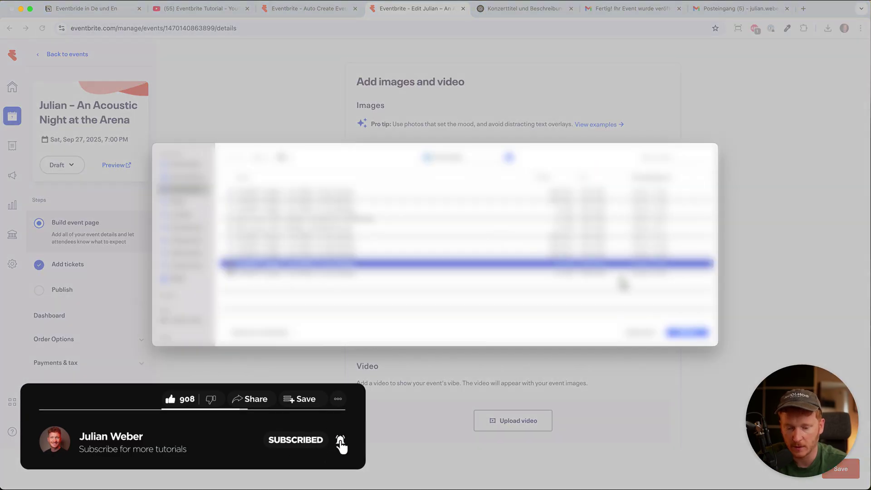
left_click(679, 333)
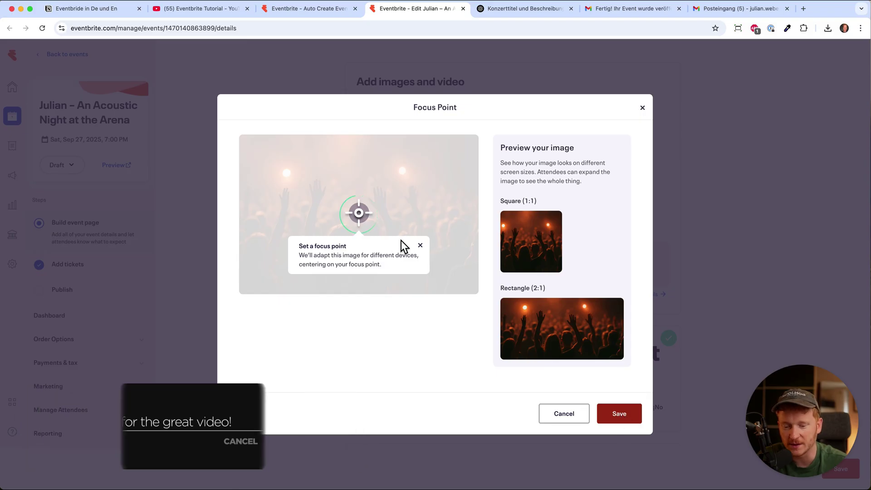
left_click(512, 14)
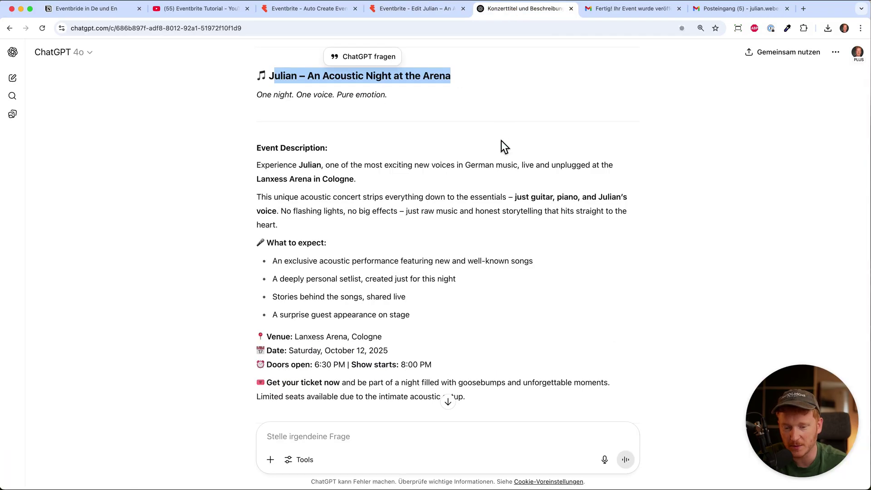
scroll(502, 141, "up", 20)
mouse_move(367, 166)
scroll(417, 240, "down", 8)
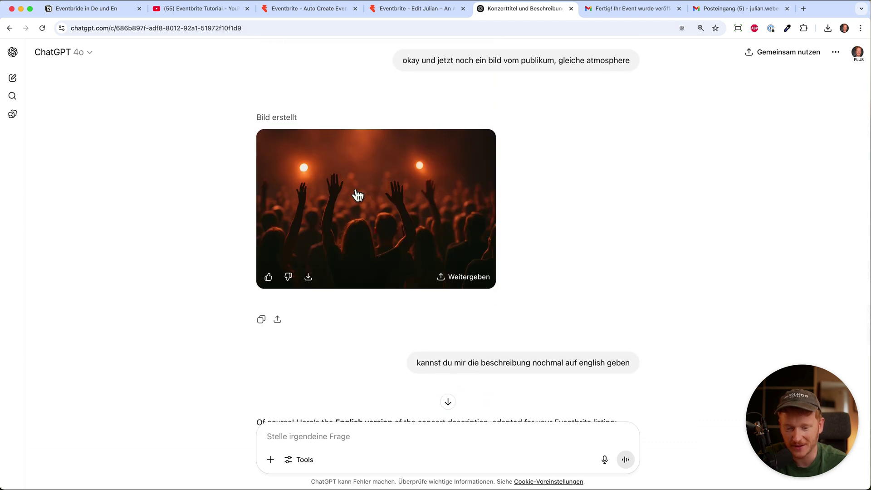
- Move the guitar photo into the first slot so it becomes the cover image
left_click(409, 12)
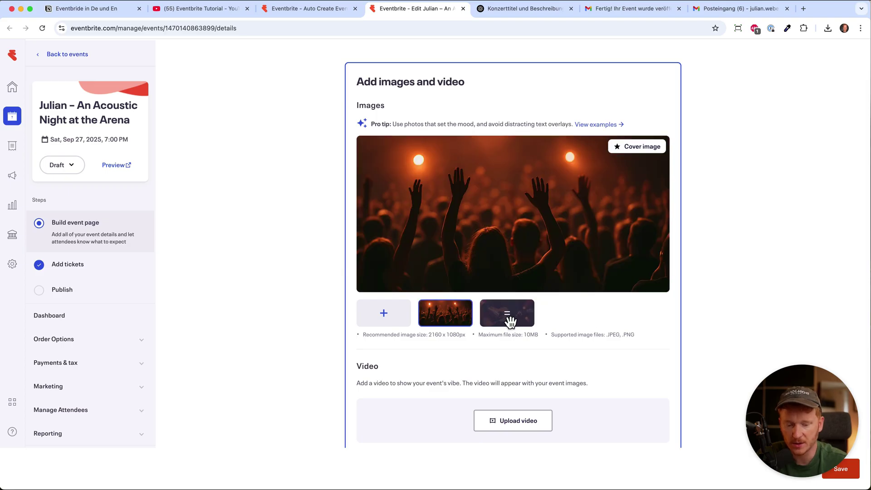
left_click_drag(506, 319, 450, 323)
left_click(449, 323)
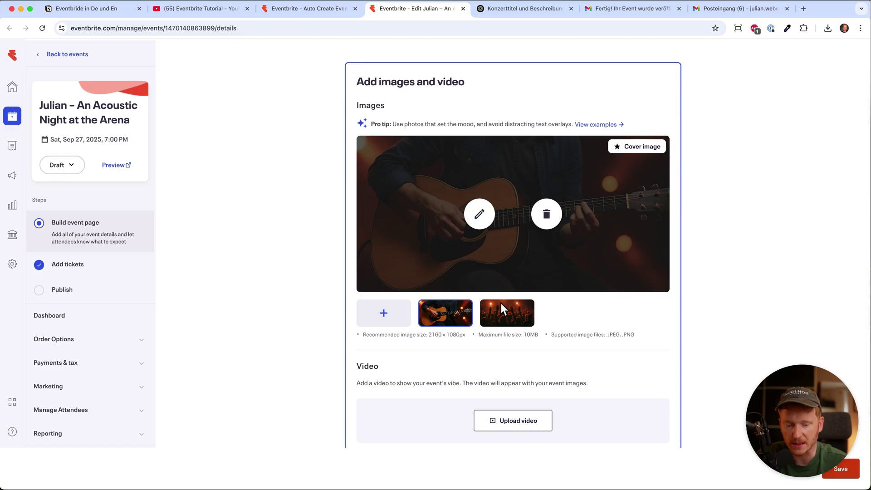
- Open the Event Overview editor showing the title and Spanish summary
scroll(536, 336, "down", 5)
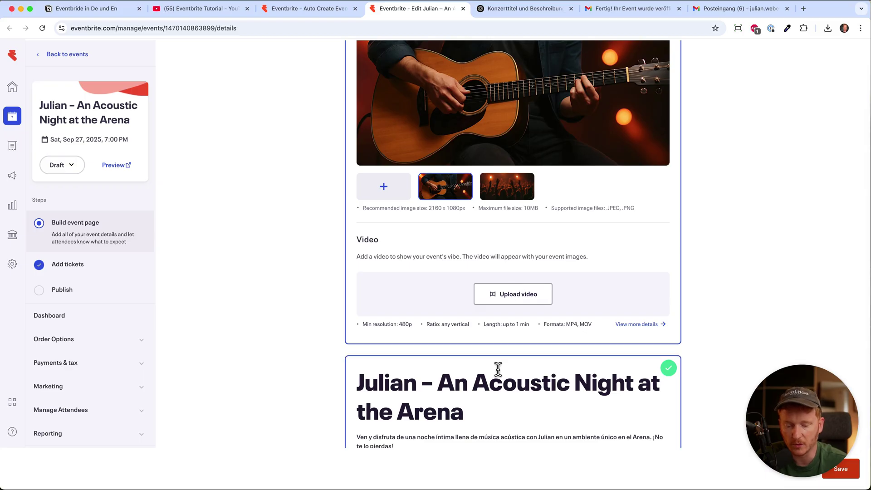
scroll(500, 383, "down", 5)
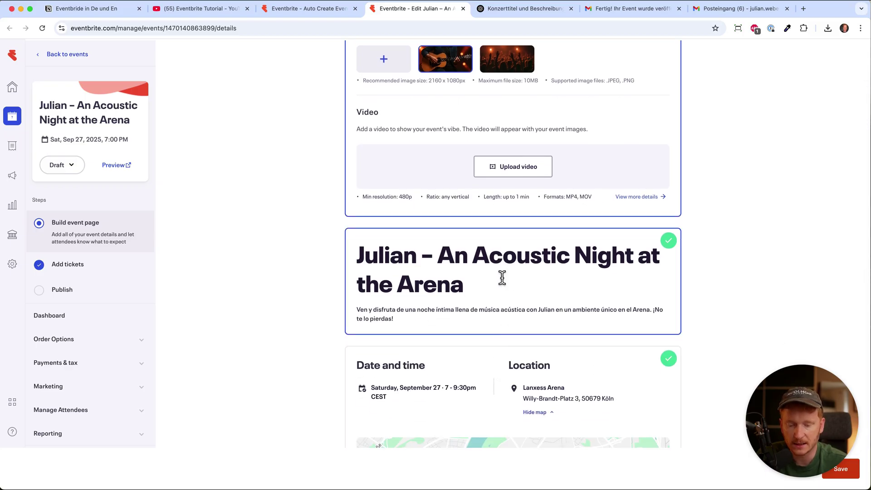
left_click(502, 279)
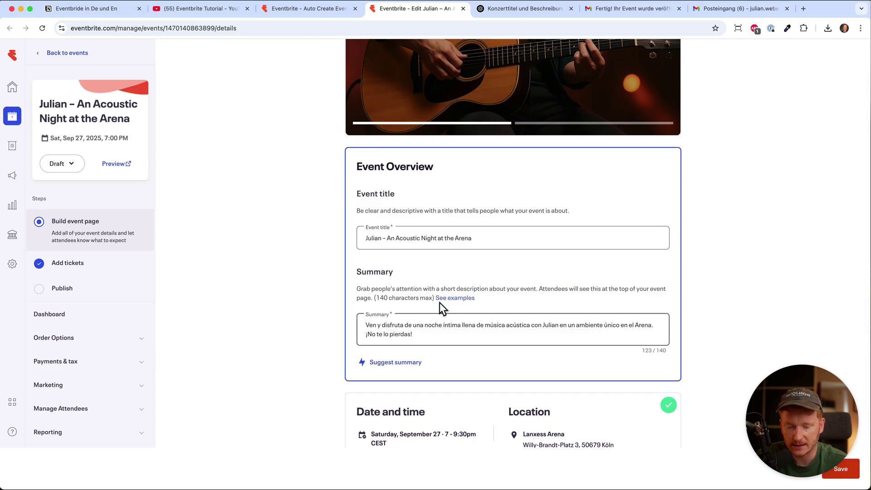
- Copy the first English description sentence from ChatGPT and paste it over the Spanish summary
left_click(521, 10)
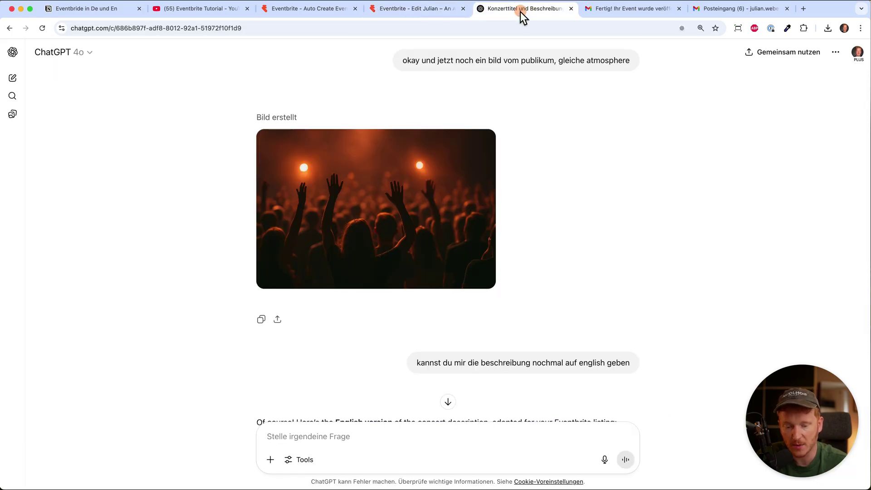
scroll(425, 372, "down", 3)
scroll(425, 371, "down", 8)
scroll(267, 132, "up", 1)
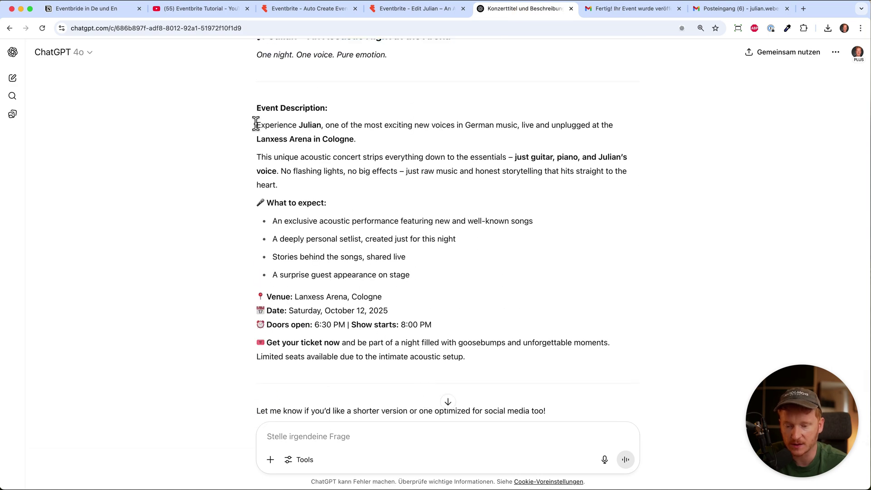
left_click_drag(256, 124, 370, 141)
key("super+c")
left_click(377, 8)
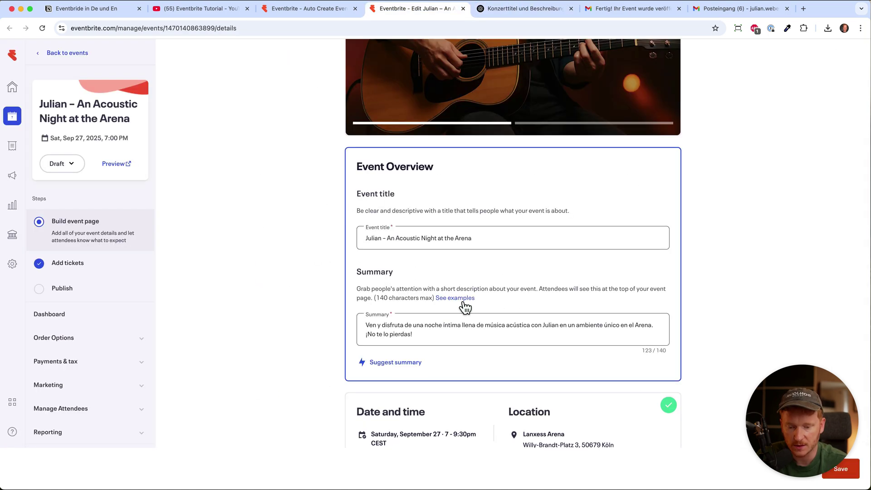
left_click(456, 337)
key("super+a")
key("super+v")
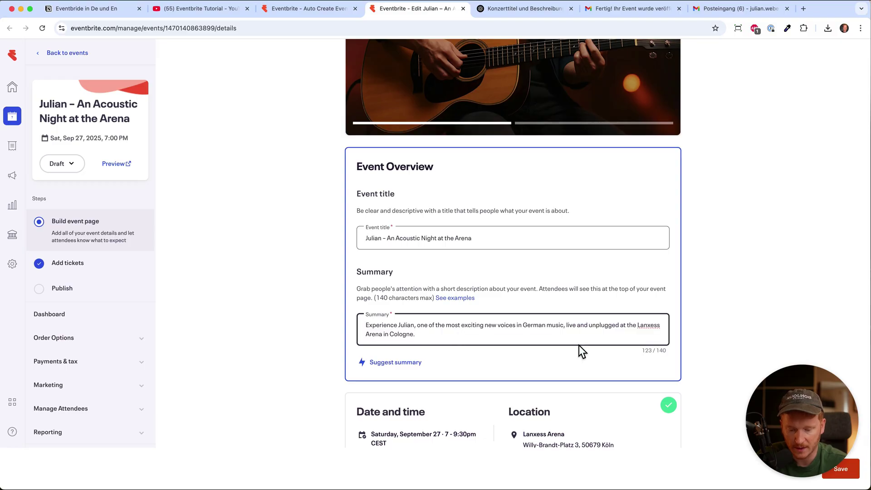
scroll(579, 345, "down", 1)
scroll(579, 345, "down", 2)
left_click(598, 231)
- Scroll past the date and time section and open the Overview description for editing
scroll(597, 230, "down", 2)
scroll(597, 231, "down", 1)
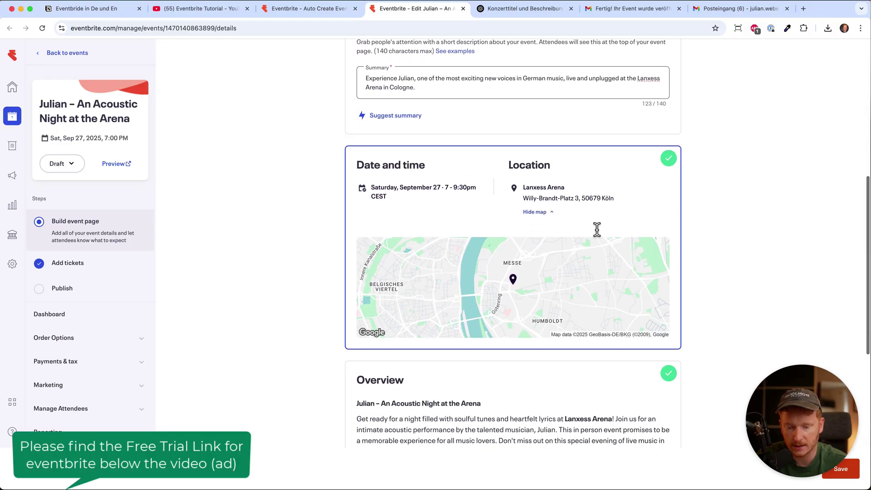
left_click(441, 188)
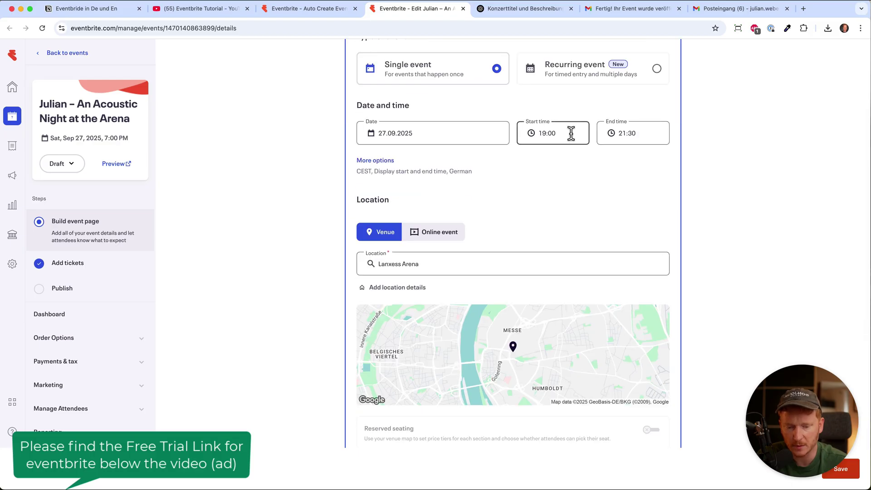
scroll(570, 177, "down", 1)
scroll(566, 170, "down", 3)
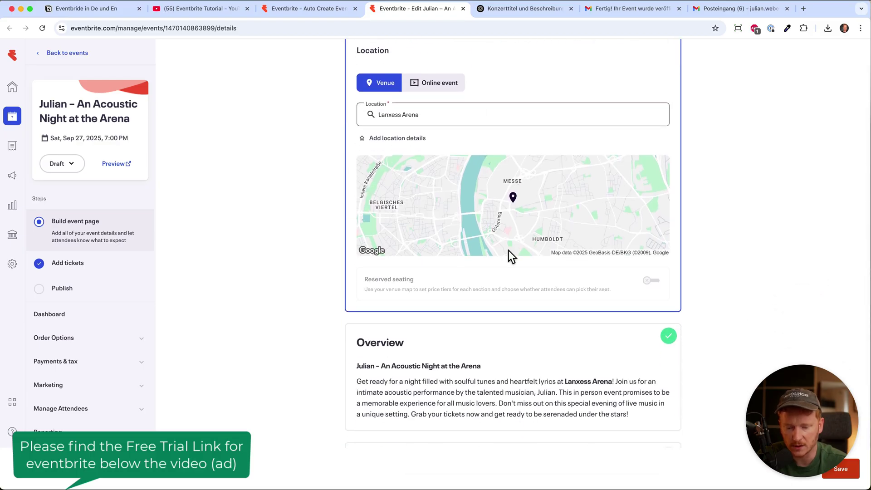
scroll(509, 251, "down", 1)
scroll(508, 250, "down", 3)
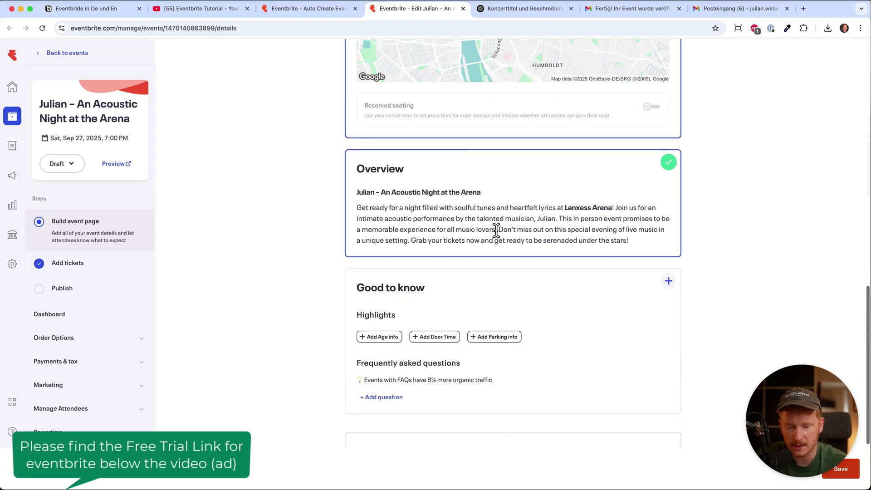
left_click(497, 231)
scroll(497, 231, "up", 2)
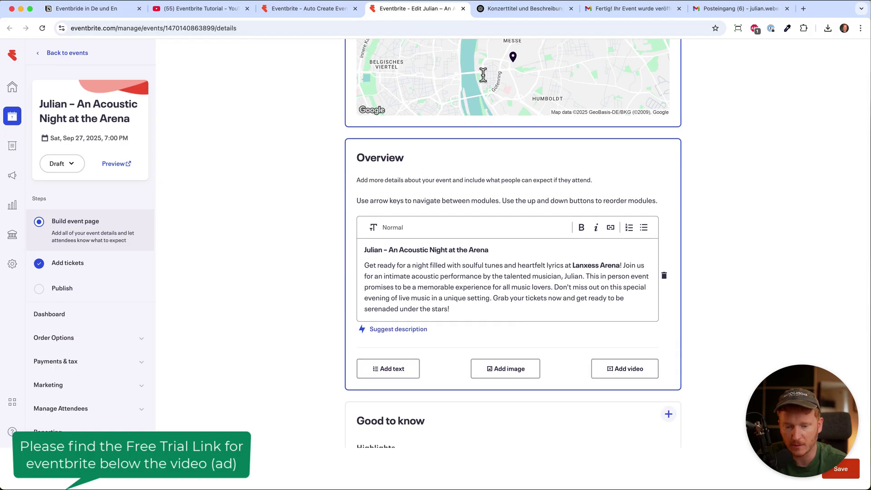
- Copy the full ChatGPT concert description and paste it over the existing Overview text
left_click(506, 15)
left_click(393, 249)
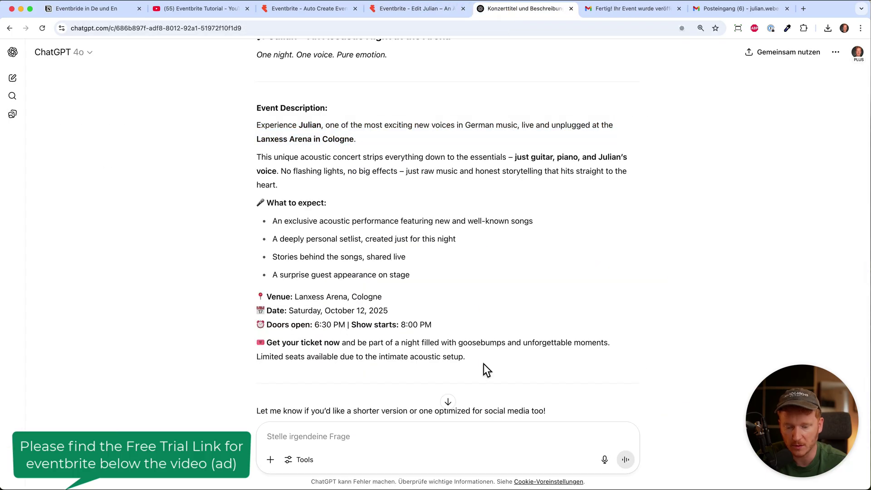
left_click_drag(484, 364, 252, 129)
key("super+c")
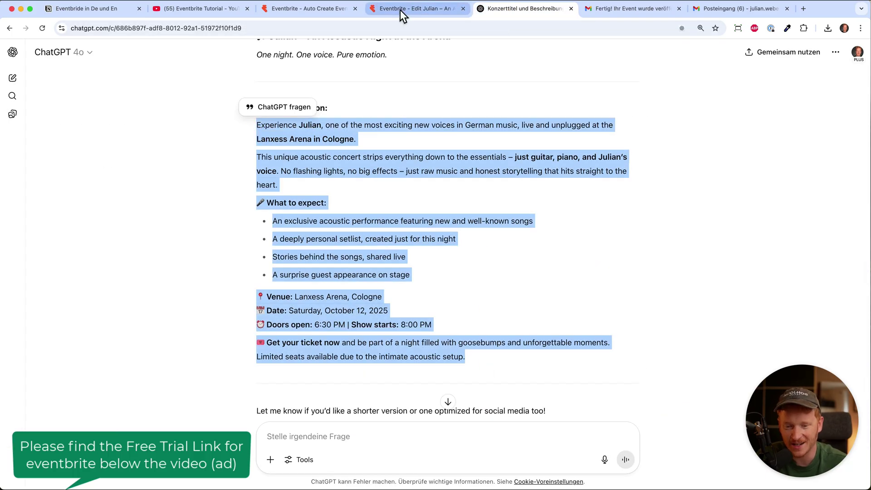
left_click(400, 10)
left_click(441, 282)
key("super+a")
key("super+v")
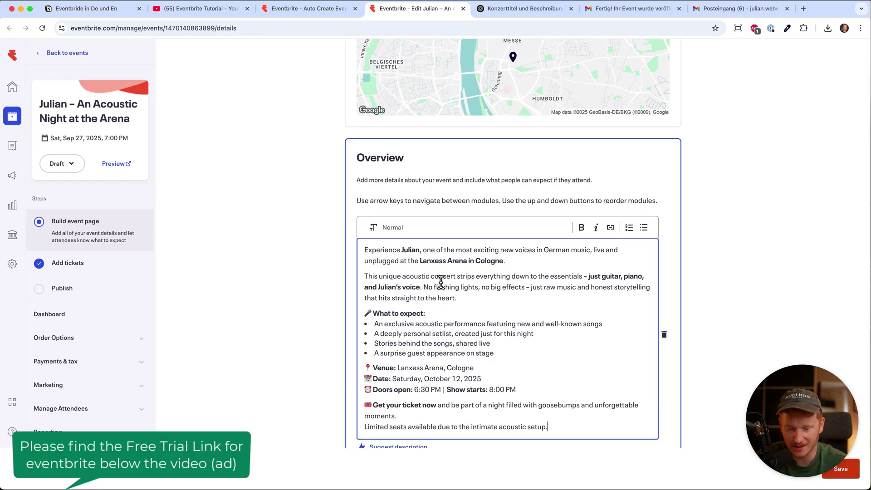
scroll(509, 311, "down", 5)
scroll(508, 312, "down", 3)
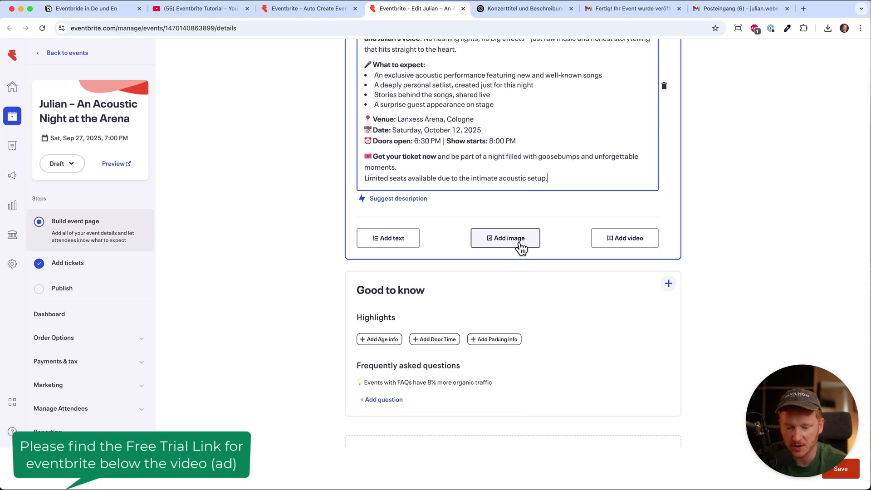
scroll(508, 272, "down", 3)
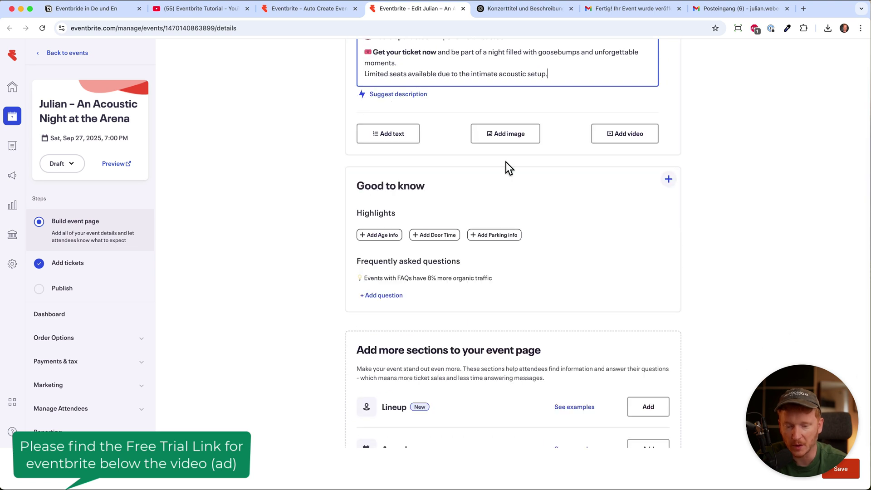
- Add Good to know highlights: 18+ age restriction, check-in 60 minutes before start, and paid parking
left_click(379, 237)
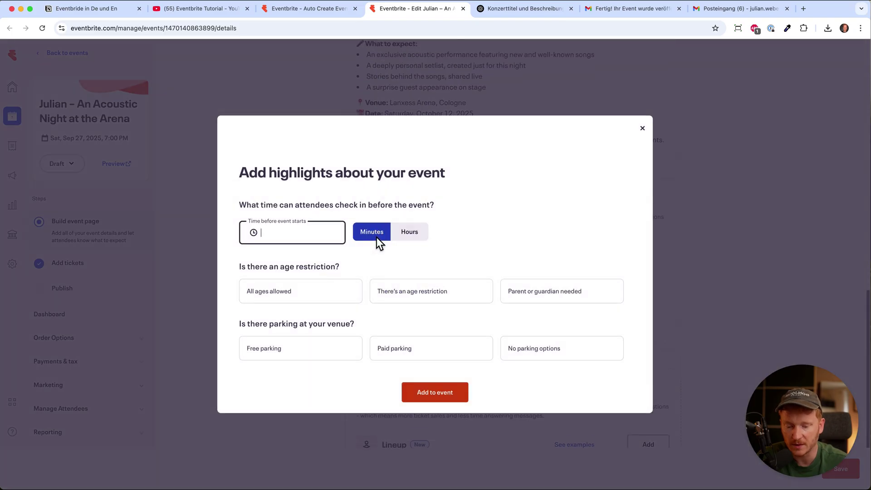
left_click(408, 289)
left_click(607, 322)
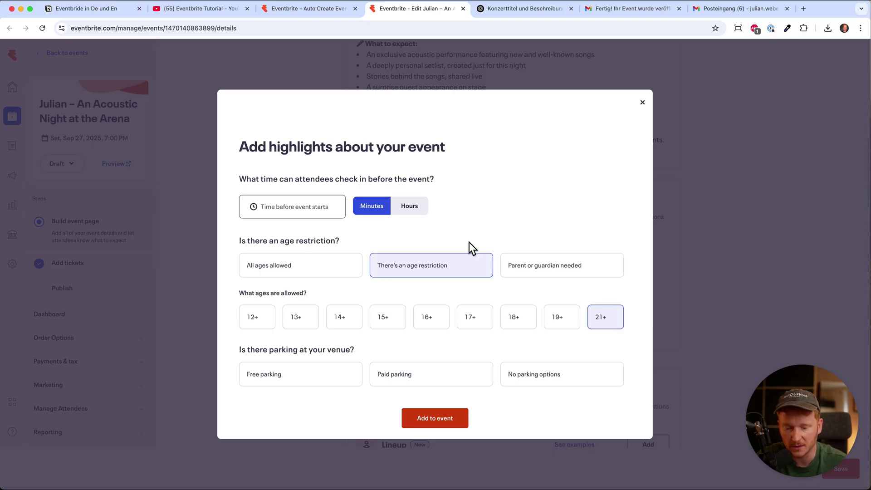
left_click(522, 321)
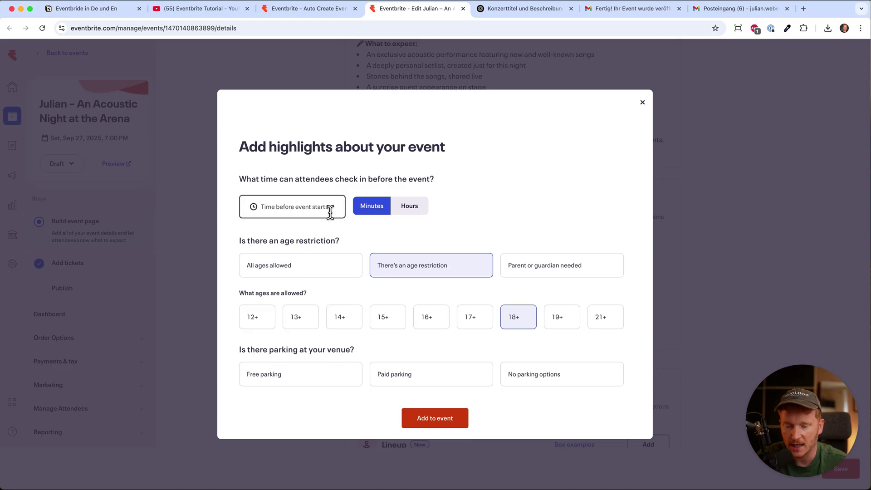
left_click(297, 207)
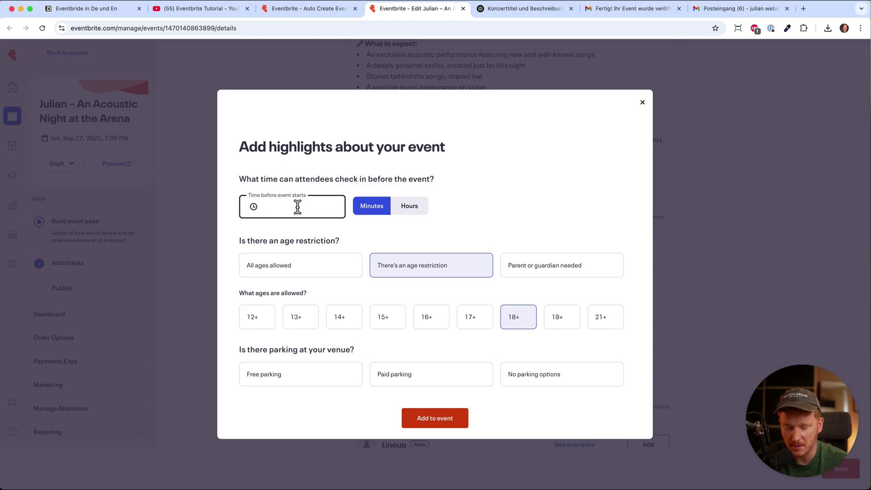
left_click(508, 199)
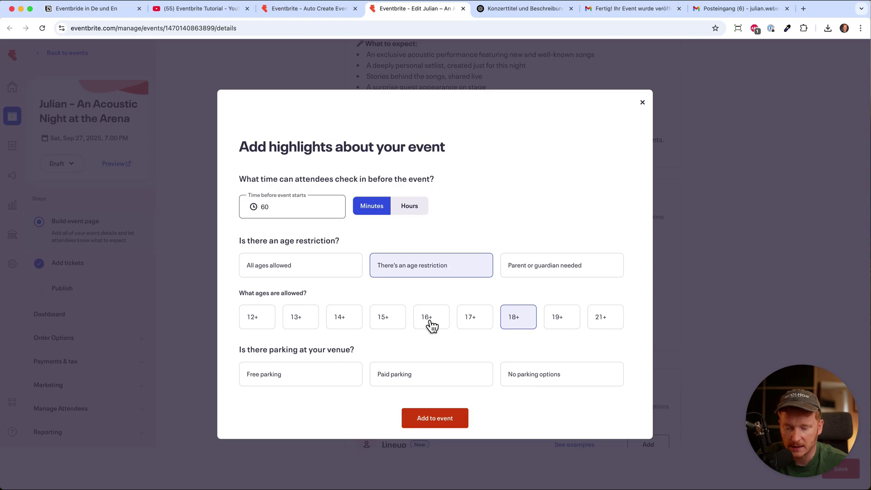
left_click(397, 374)
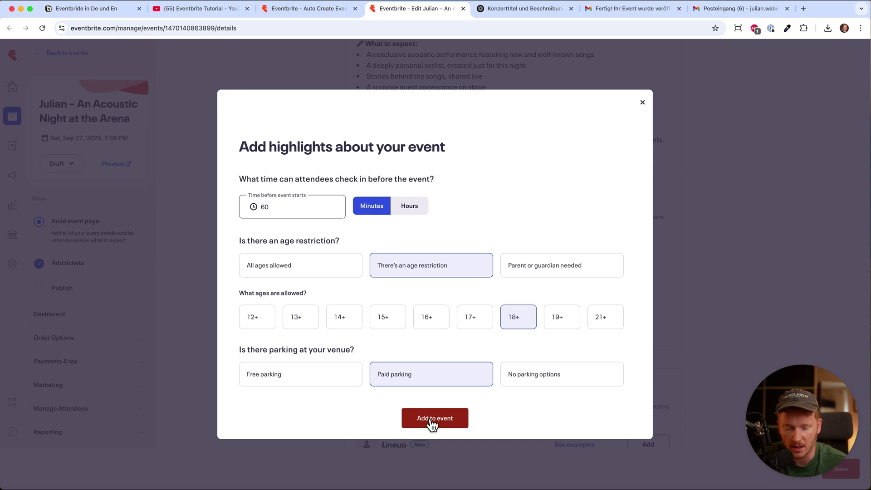
left_click(429, 420)
scroll(517, 289, "down", 2)
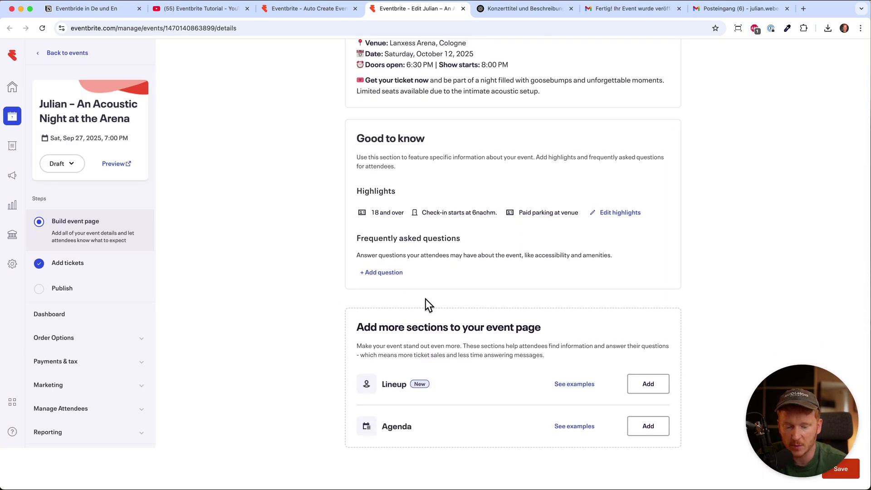
- Browse the Lineup section examples and close them without adding a lineup
scroll(466, 226, "up", 10)
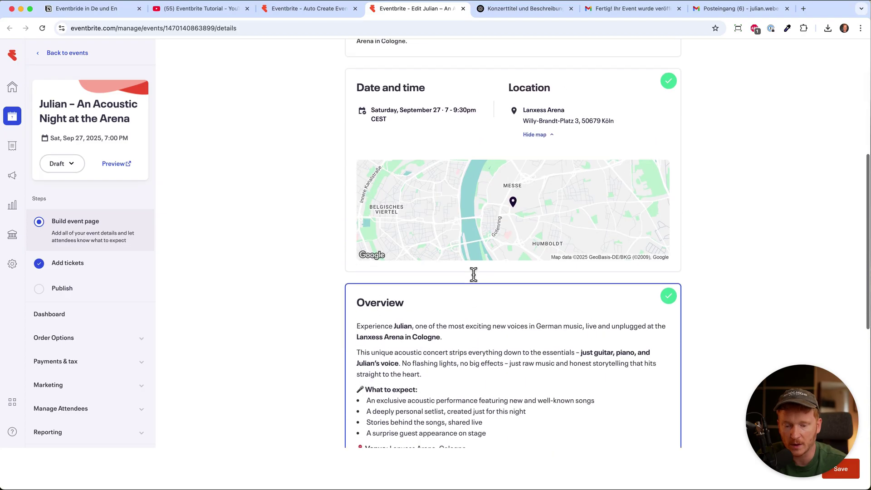
scroll(473, 274, "up", 6)
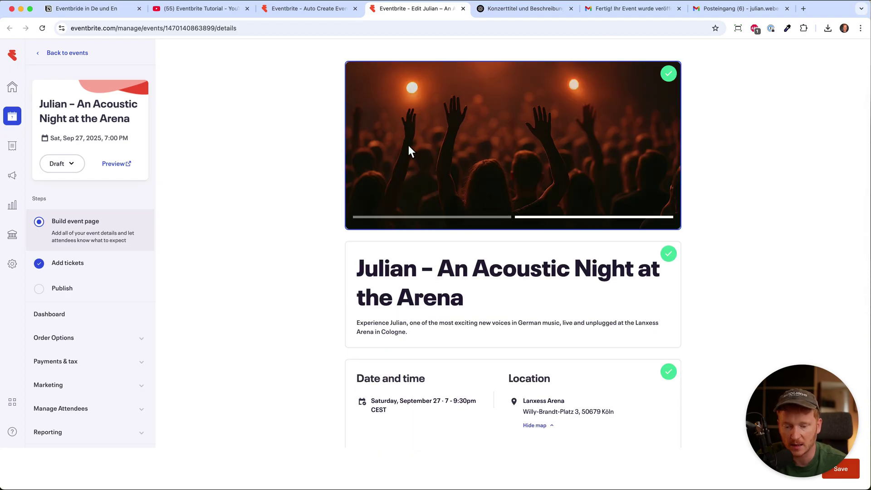
scroll(438, 250, "down", 10)
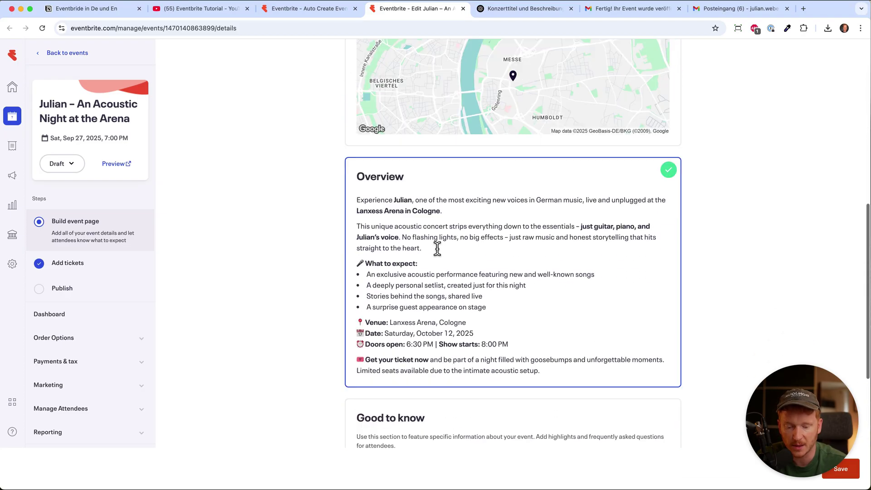
scroll(438, 250, "down", 5)
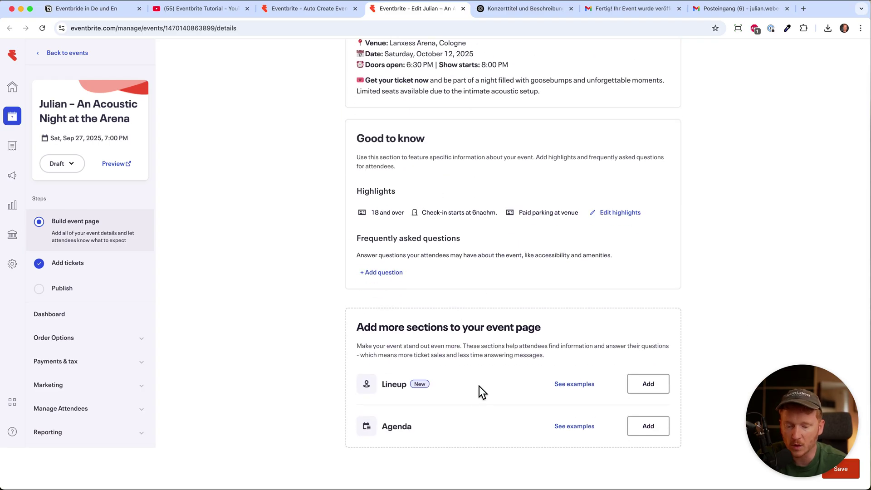
left_click(574, 384)
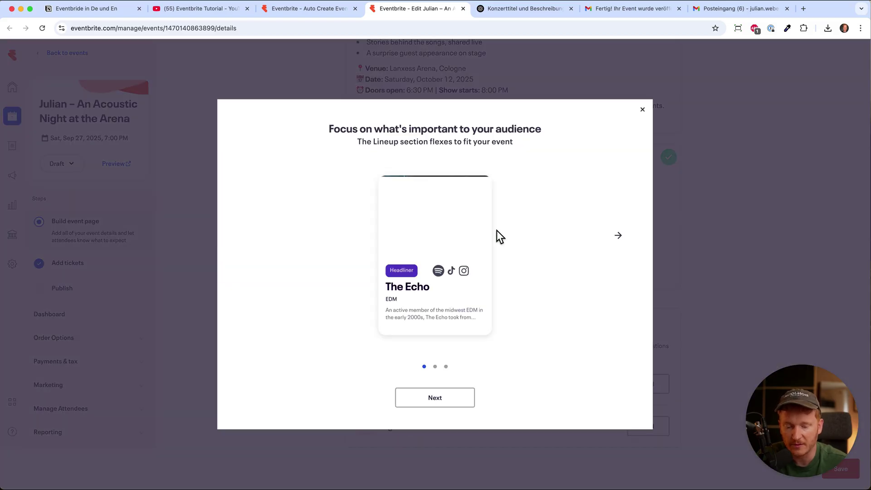
left_click(618, 235)
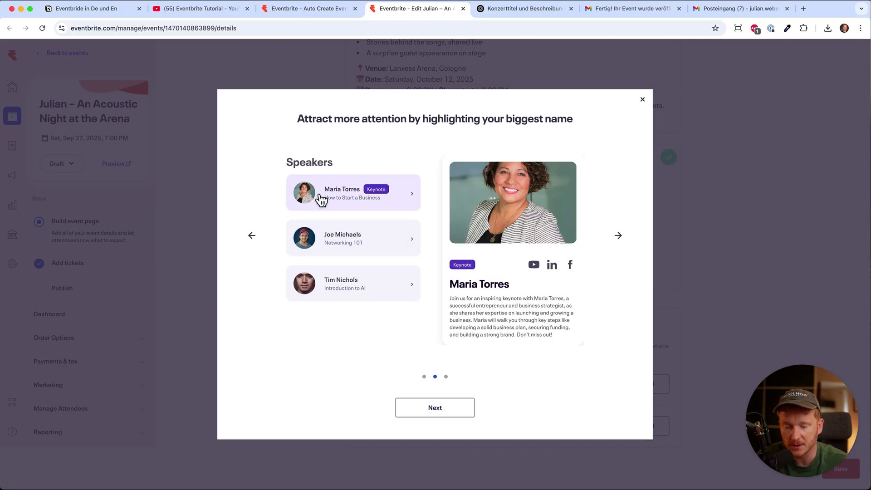
left_click(250, 237)
left_click(642, 111)
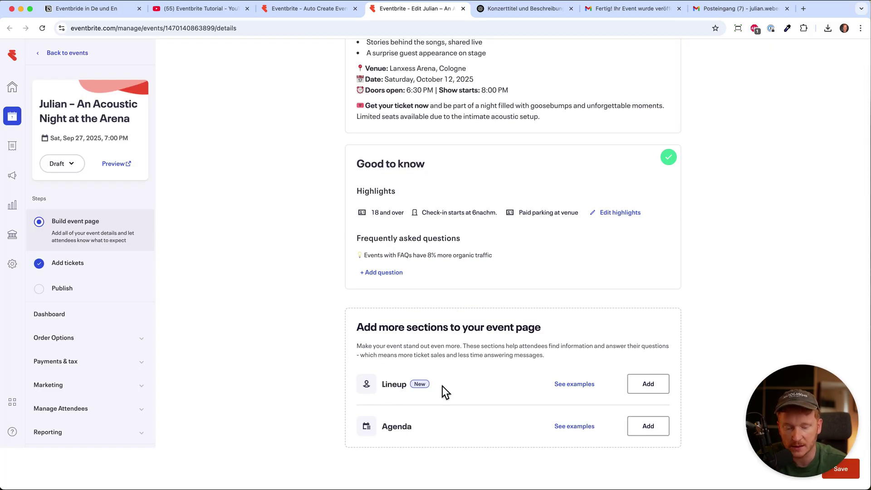
- Look at the Agenda examples, close them unadded, and save the event page
scroll(601, 243, "up", 10)
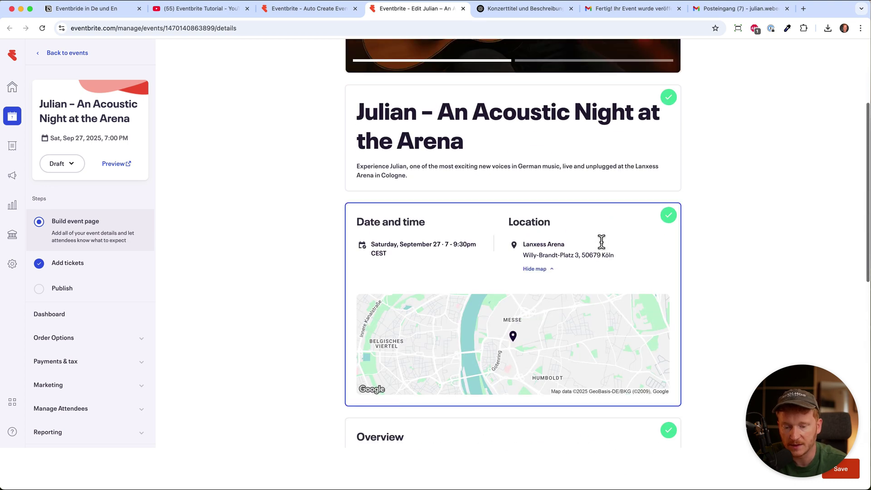
scroll(564, 274, "down", 10)
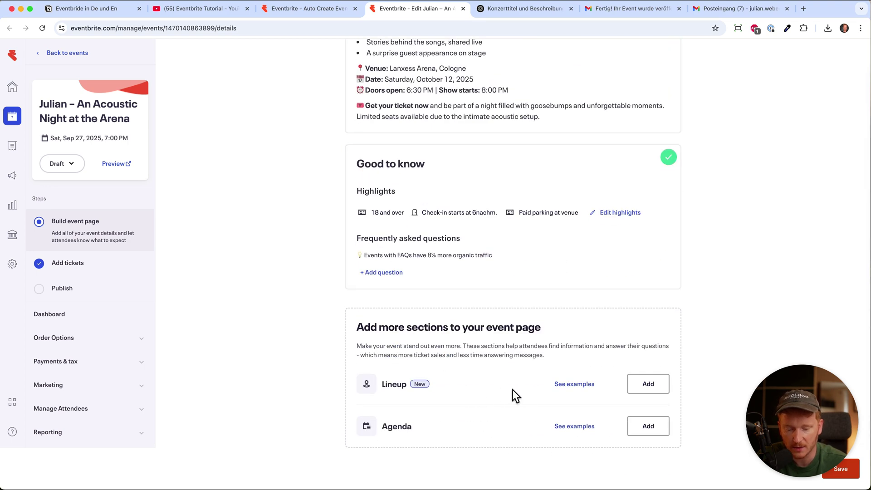
left_click(571, 431)
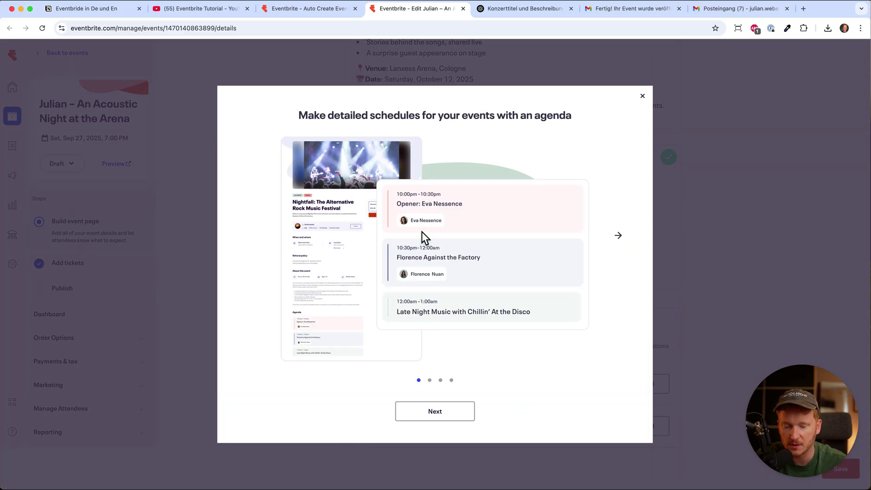
left_click(642, 96)
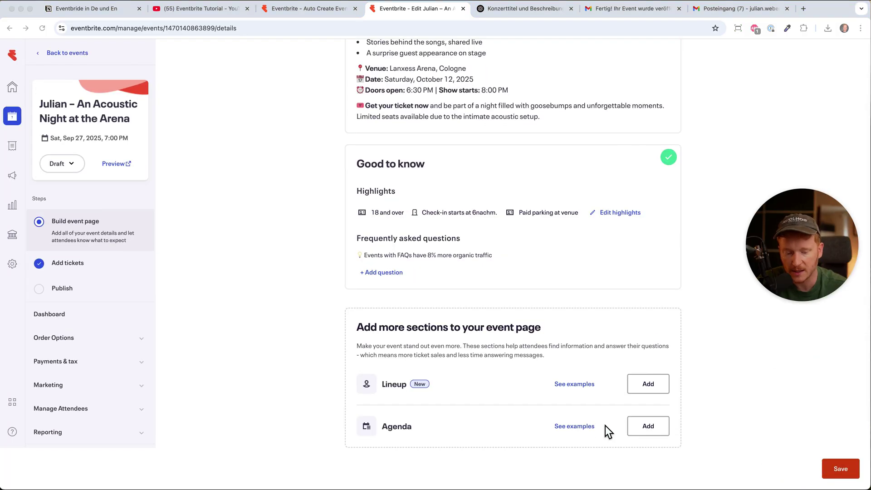
left_click(843, 468)
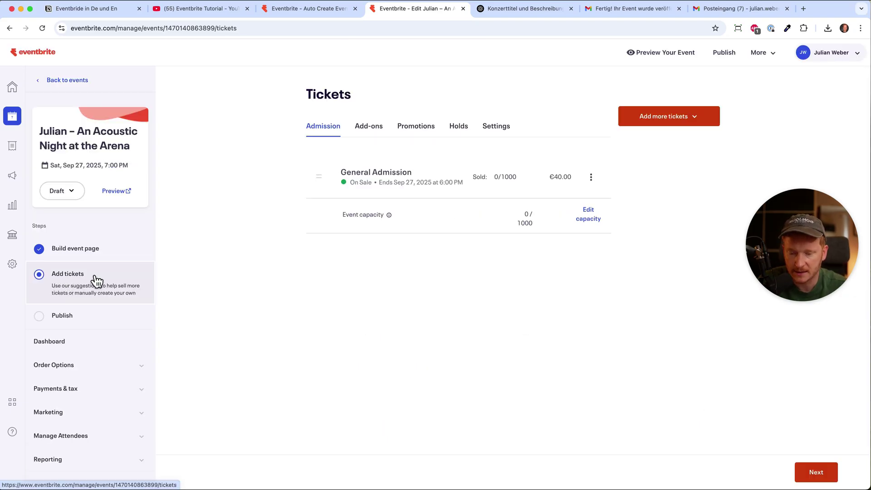
left_click(592, 178)
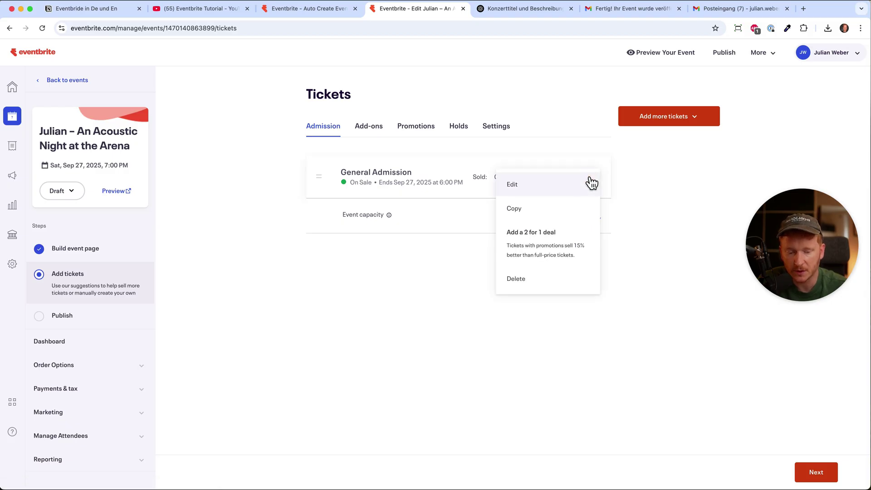
left_click(412, 126)
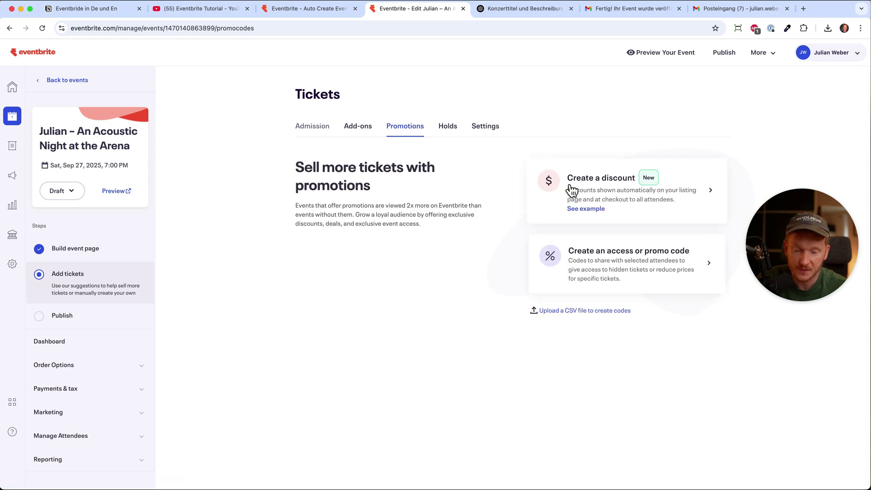
left_click(451, 131)
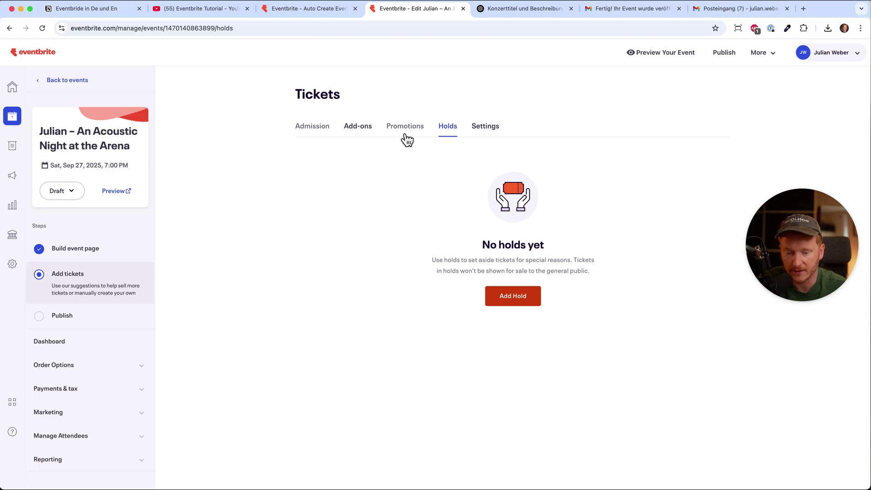
left_click(318, 131)
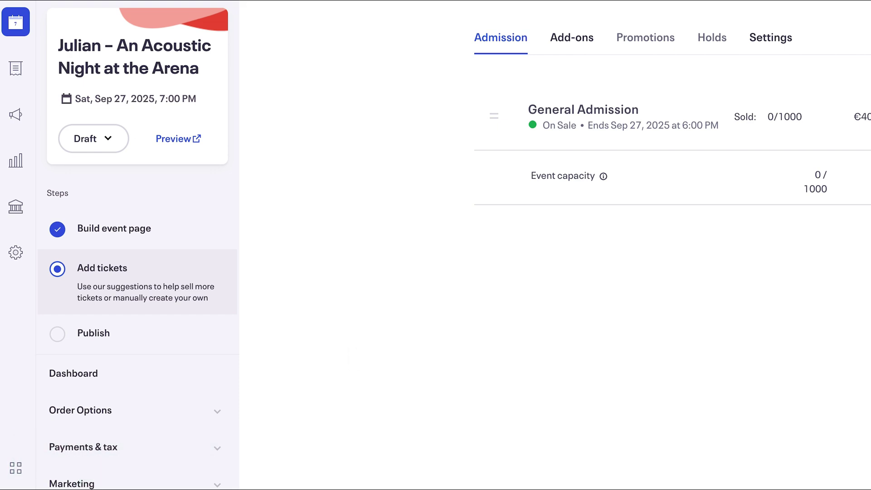
- On the publish step, enter 'WEBER MEDIA AGENCY' as the organizer name
left_click(820, 473)
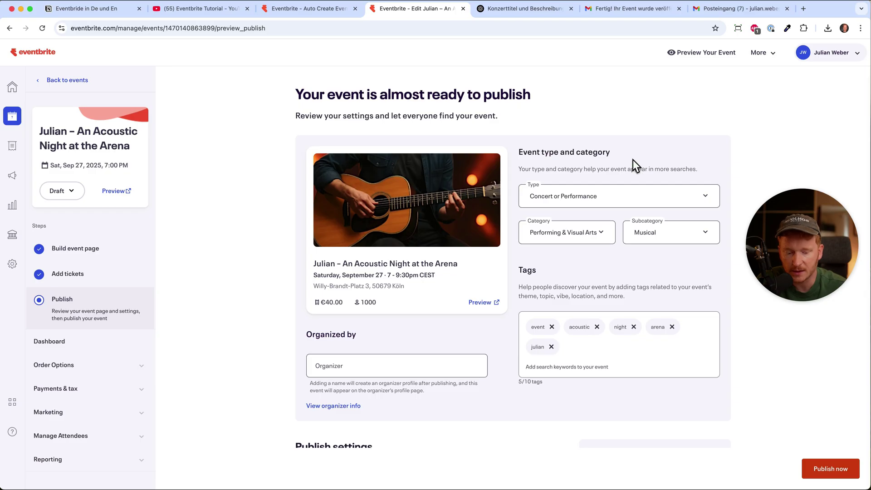
left_click_drag(794, 261, 807, 133)
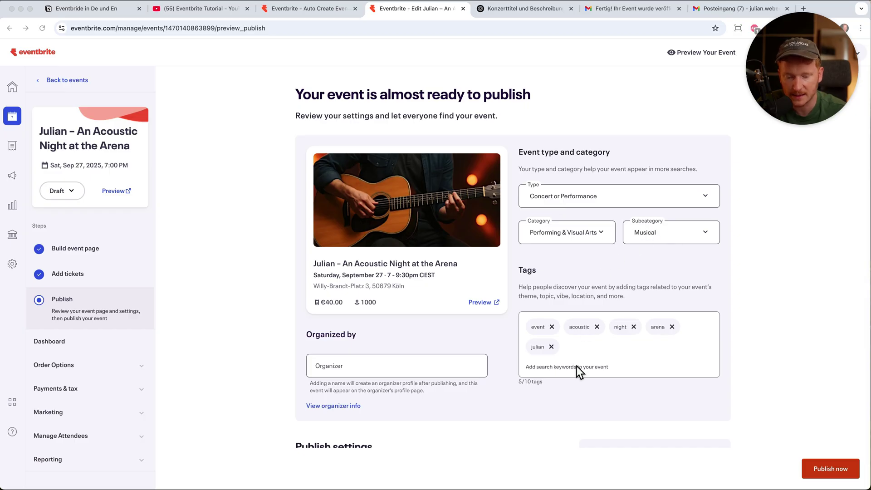
left_click(363, 366)
type("WEBER")
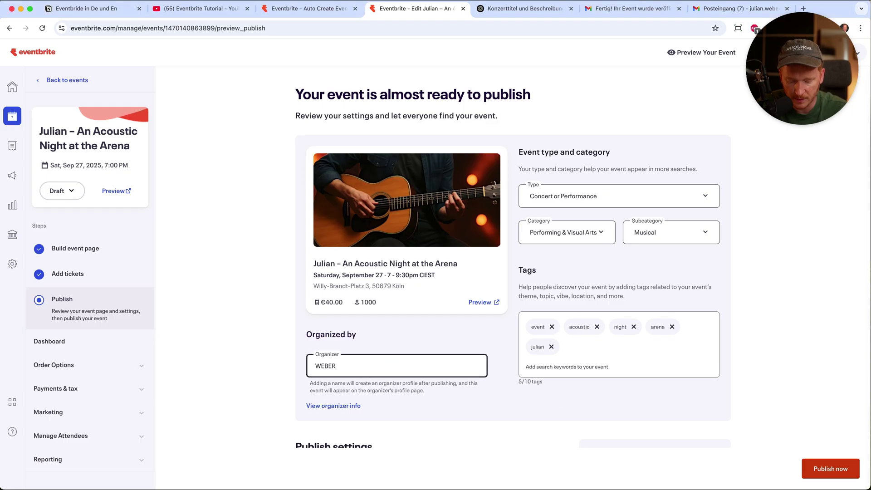
type(" MEDIA AGENCY")
- Keep the event public with refunds up to 7 days before, and publish it now
scroll(399, 211, "down", 7)
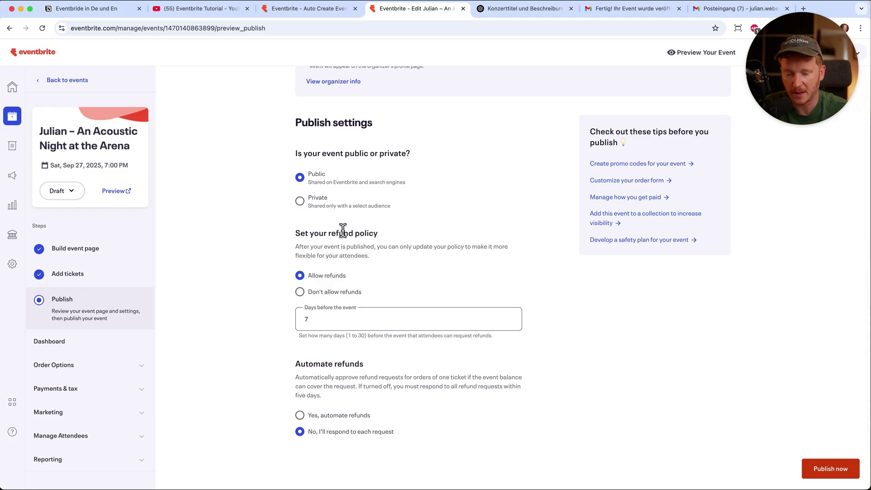
scroll(340, 227, "down", 2)
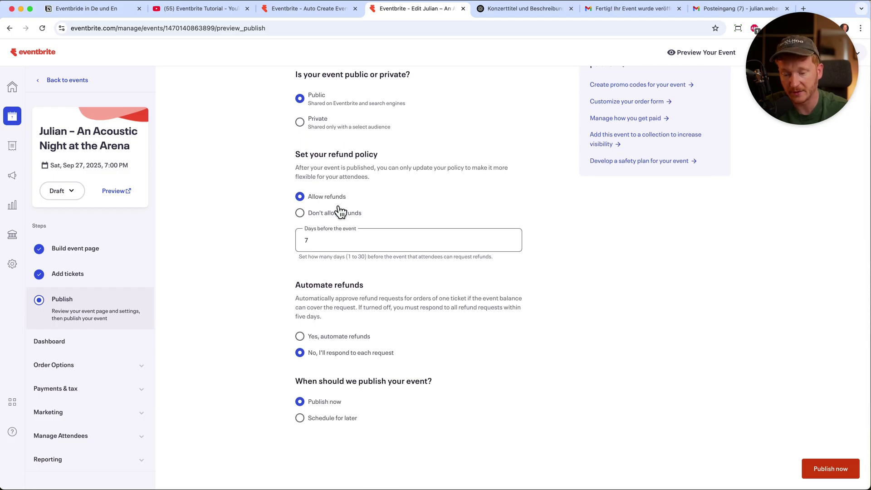
left_click(341, 213)
left_click(329, 337)
scroll(412, 307, "down", 3)
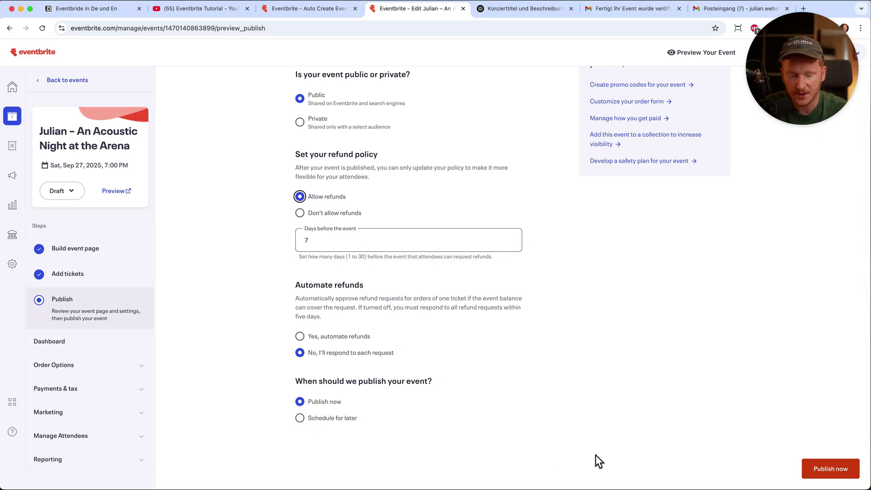
left_click(349, 423)
scroll(437, 417, "down", 2)
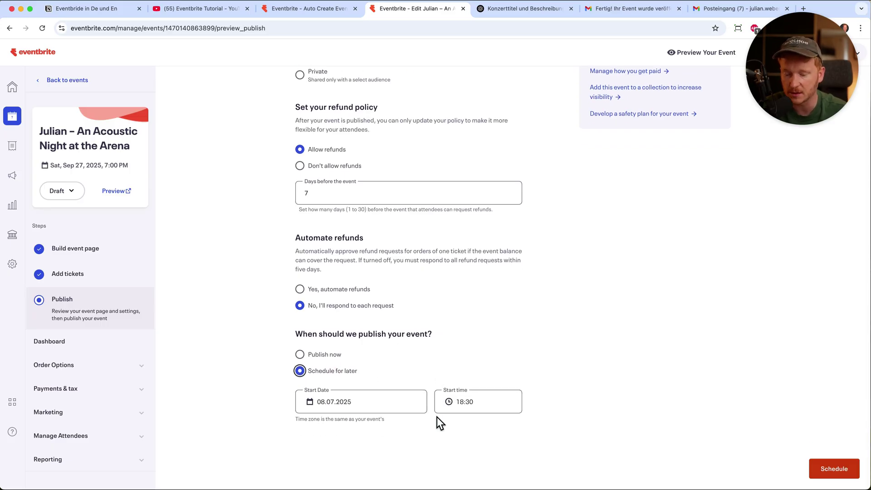
left_click(334, 355)
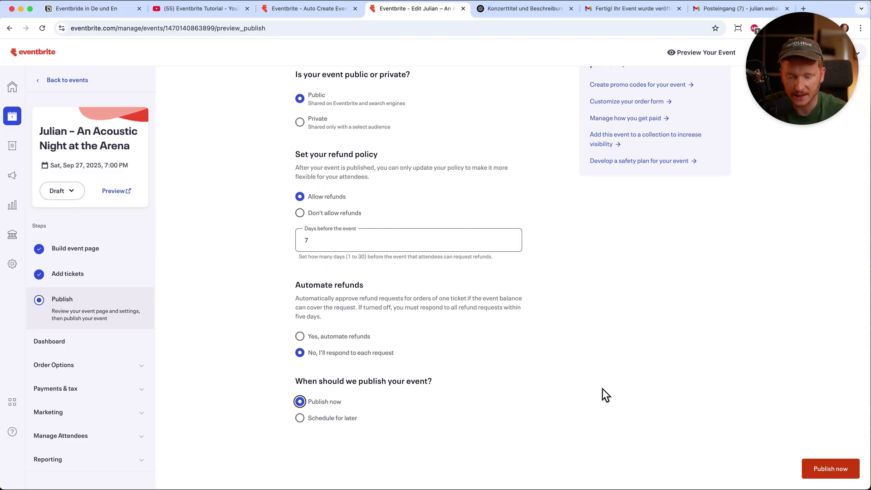
left_click(818, 473)
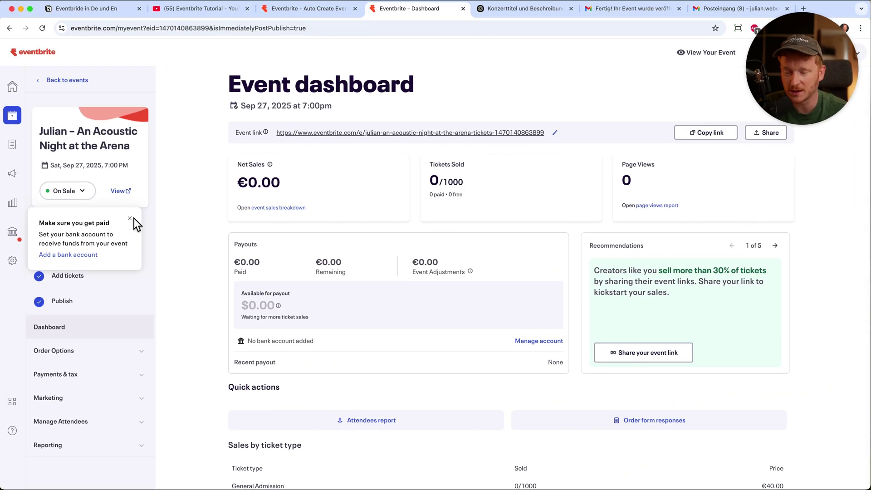
- Dismiss the 'Make sure you get paid' reminder and open the On Sale event's public page
left_click(129, 219)
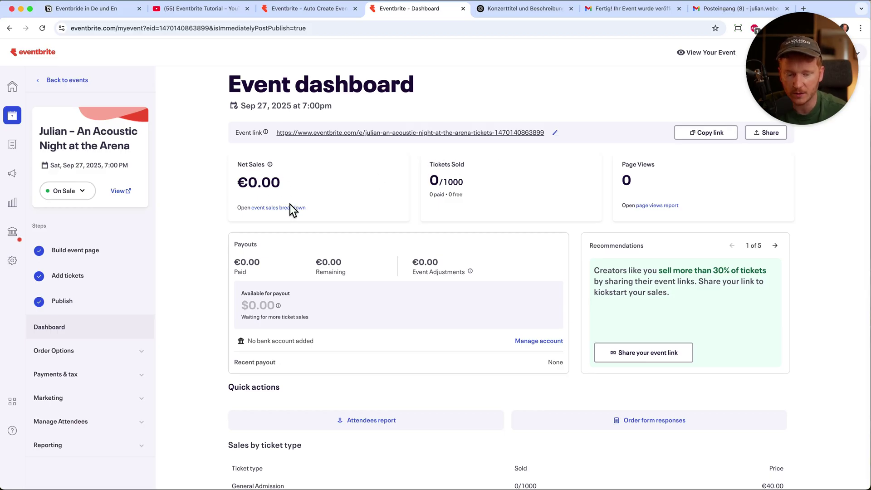
scroll(349, 340, "down", 3)
scroll(344, 338, "up", 1)
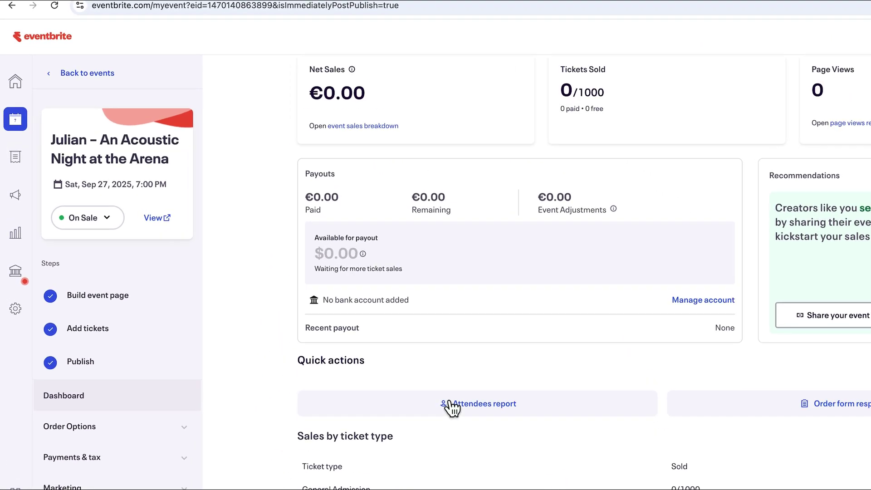
scroll(386, 373, "up", 2)
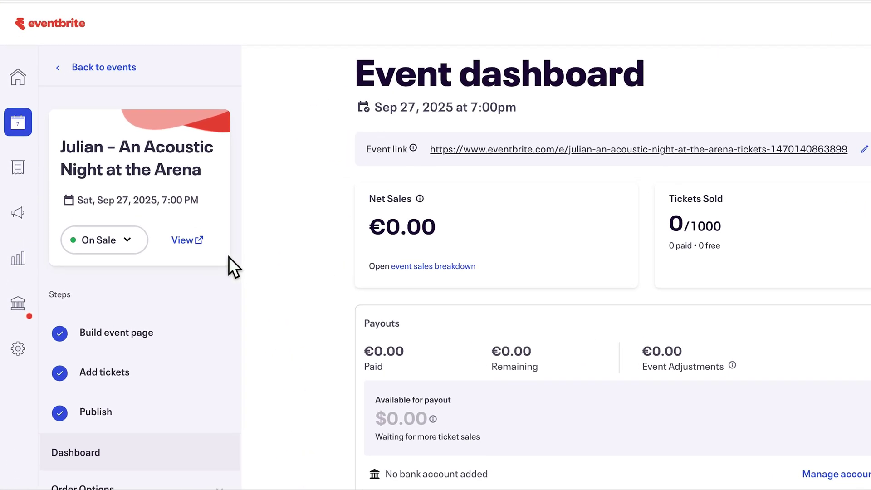
left_click(197, 246)
- Remove the ?aff tracking parameter from the public event page's web address
scroll(528, 297, "down", 3)
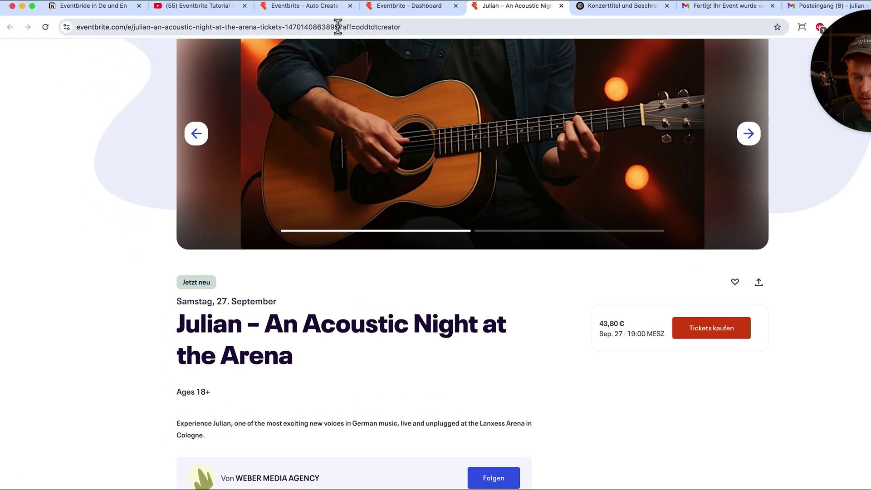
left_click(338, 27)
left_click(341, 27)
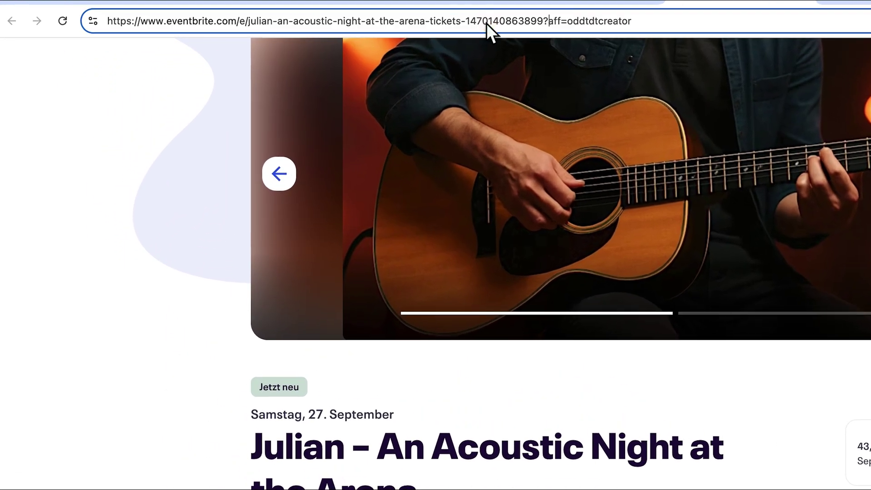
left_click_drag(543, 21, 710, 25)
key("BackSpace")
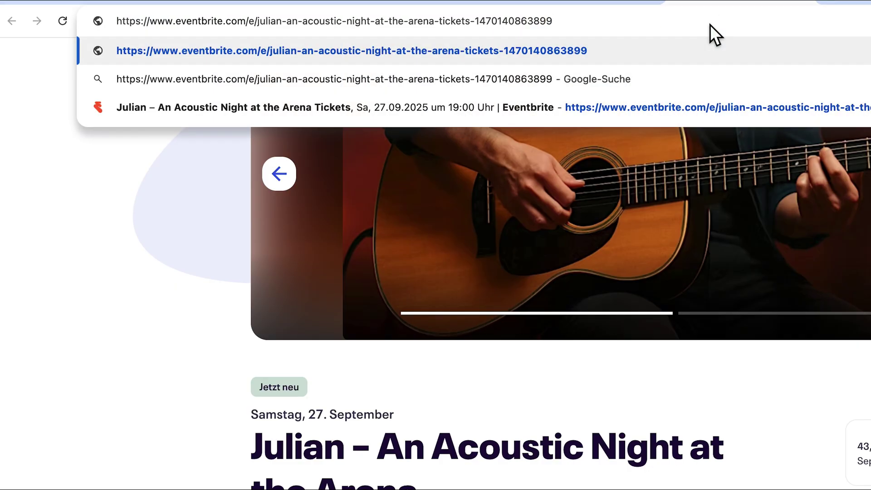
key("ctrl+a")
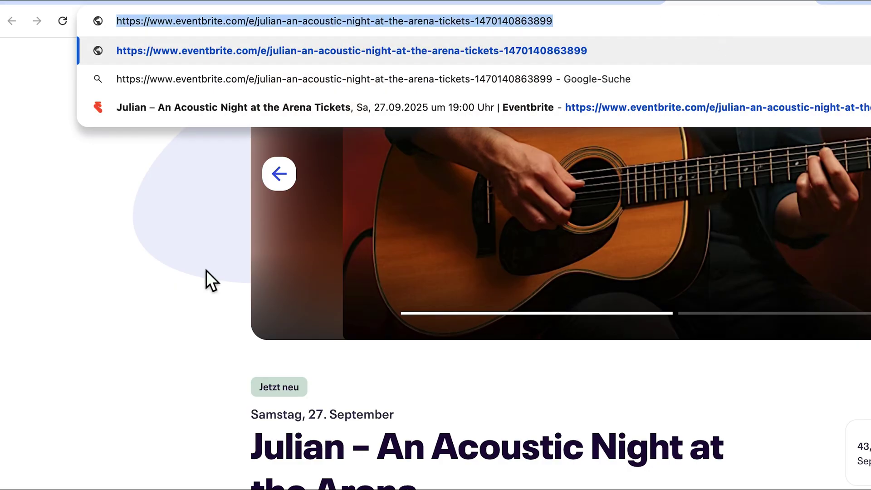
left_click(212, 397)
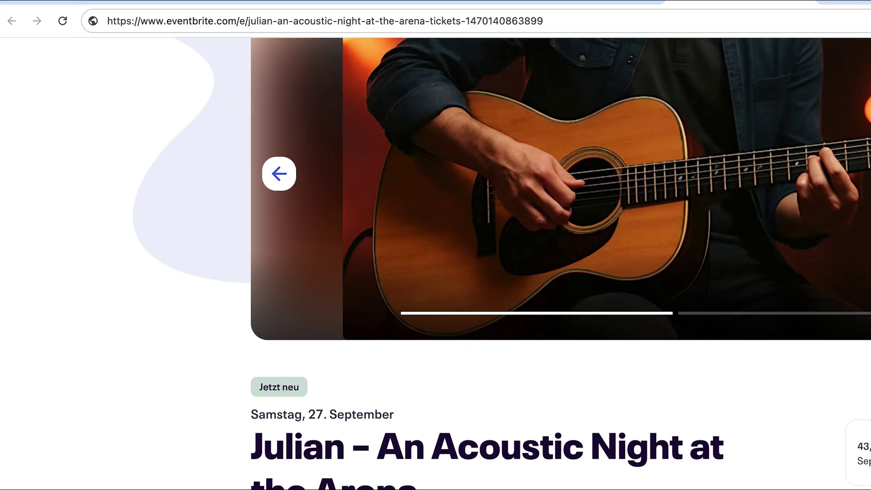
- Start a test checkout via Tickets kaufen, then cancel the order with Abbrechen
scroll(480, 454, "down", 4)
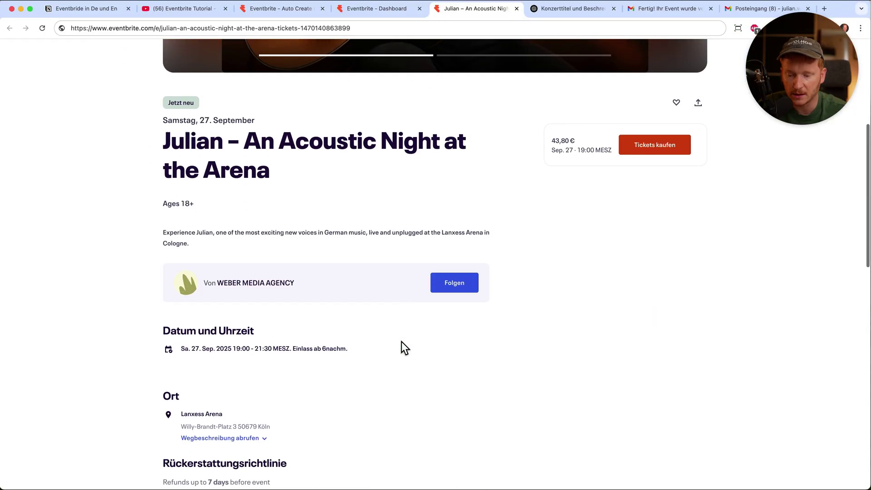
scroll(401, 342, "up", 5)
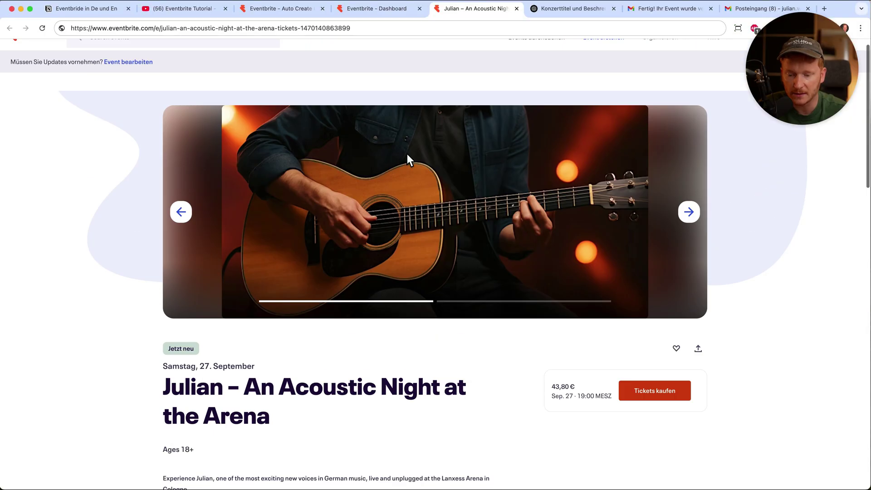
scroll(413, 401, "down", 14)
scroll(590, 222, "up", 8)
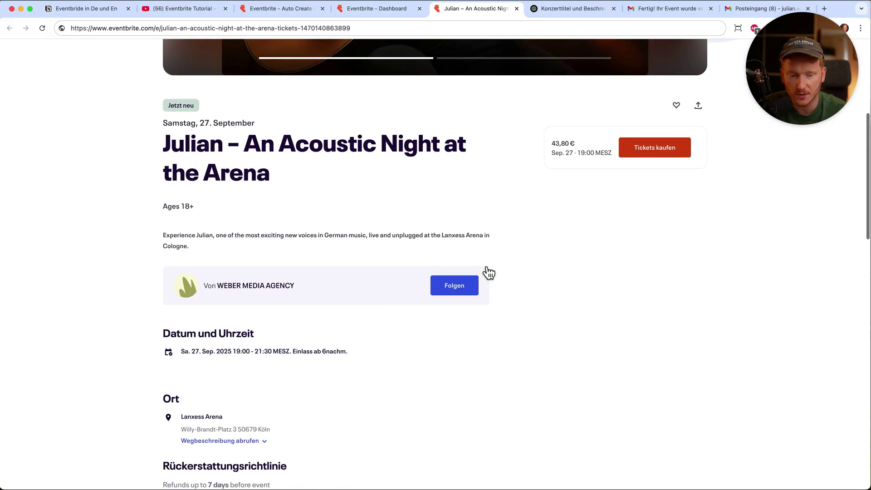
left_click(670, 157)
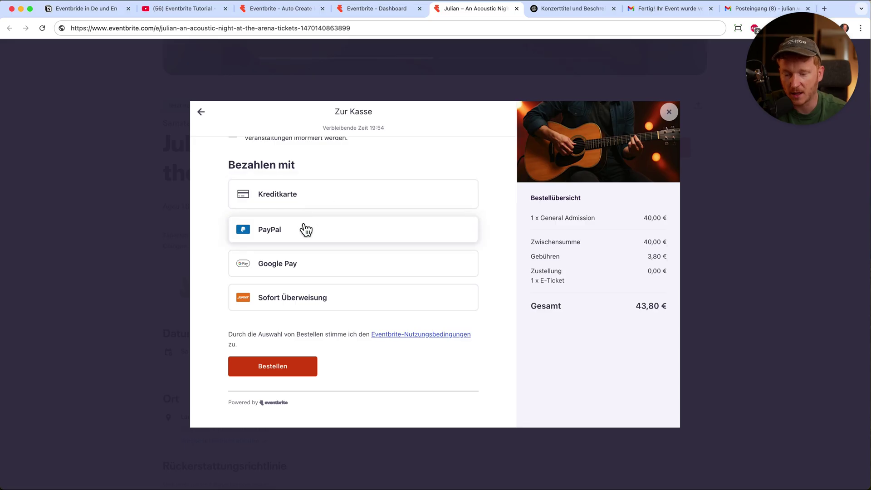
left_click(669, 112)
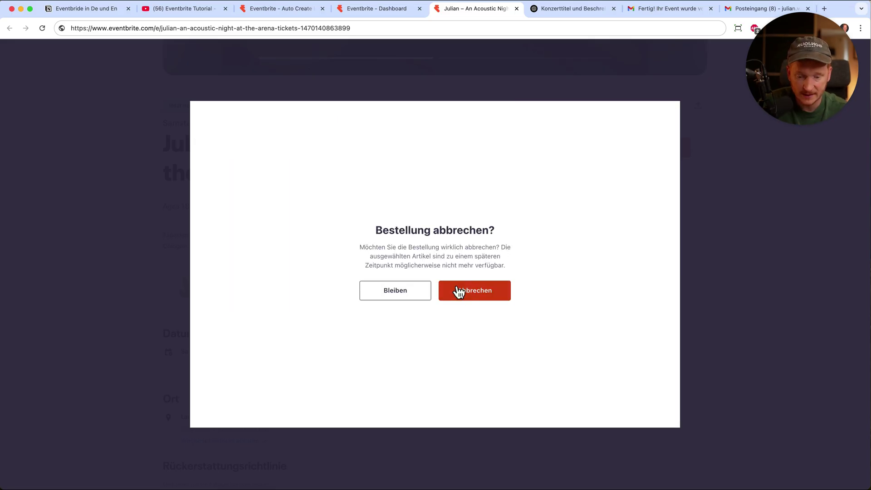
left_click(469, 297)
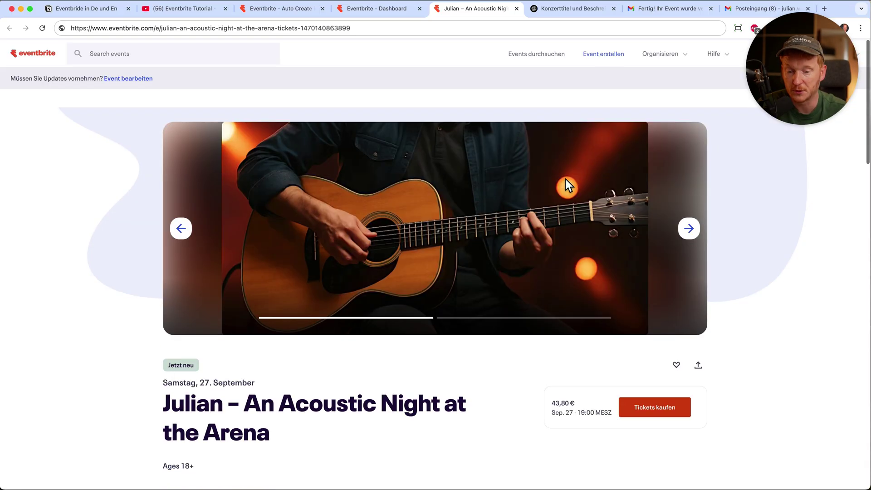
- Return to the dashboard tab and choose 'Set up your organizer profile' from the Home checklist
left_click(390, 13)
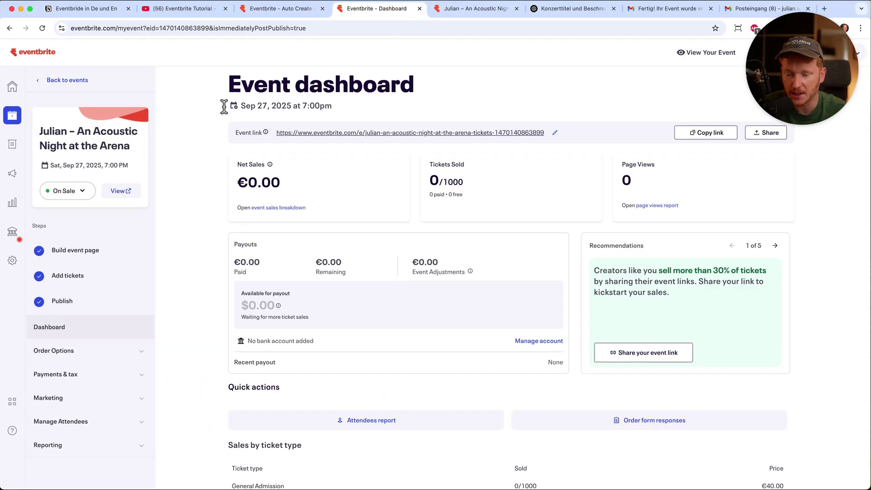
left_click(12, 91)
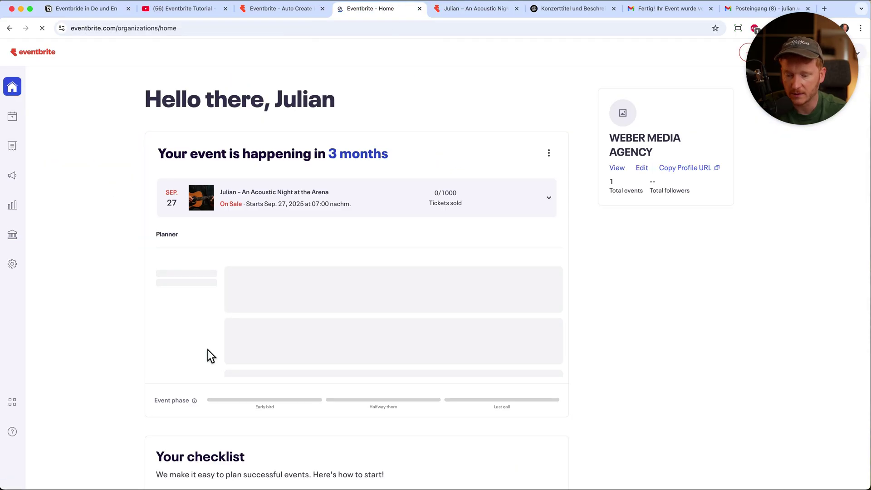
scroll(213, 408, "down", 2)
scroll(216, 445, "down", 4)
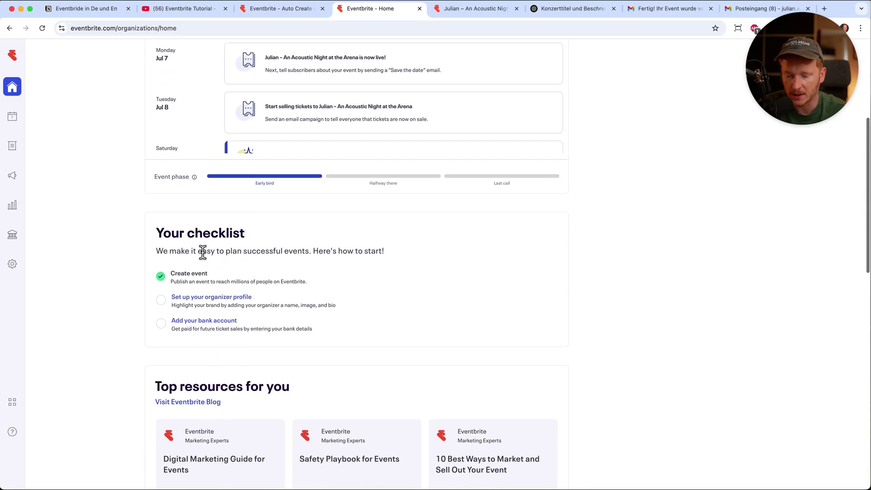
left_click(231, 302)
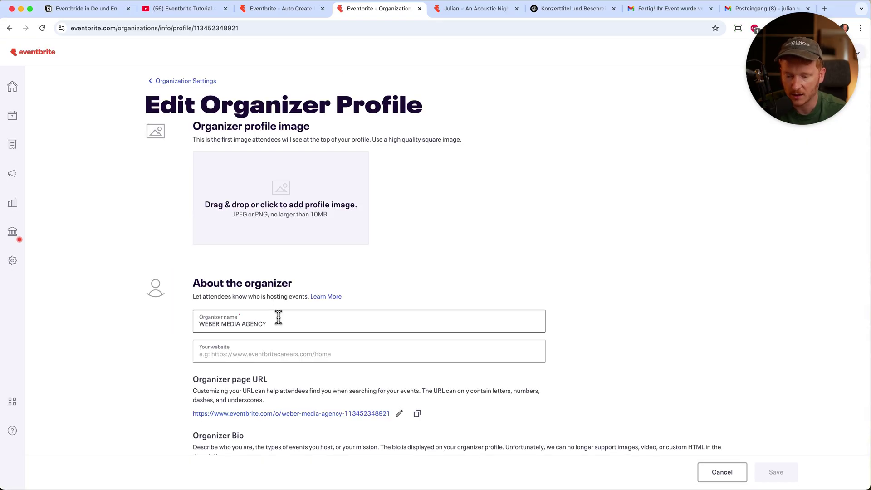
- Scroll through the profile image, bio, event-page description and social media fields
scroll(278, 322, "down", 2)
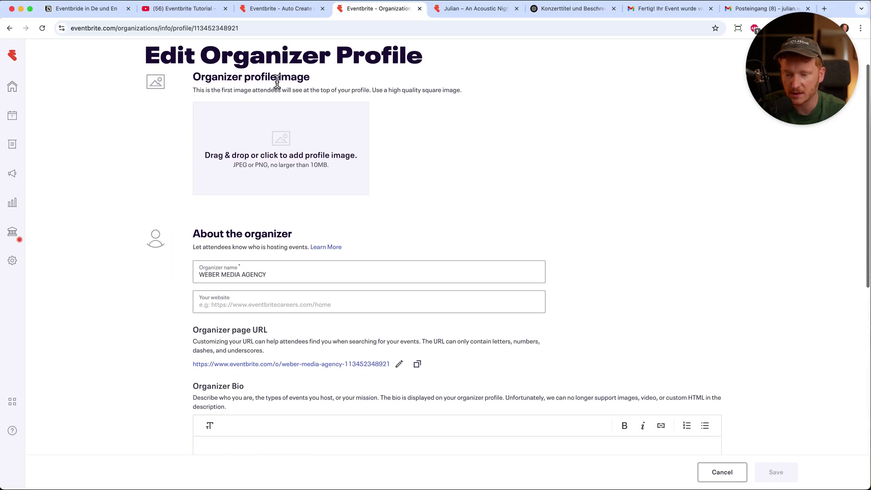
scroll(333, 210, "down", 3)
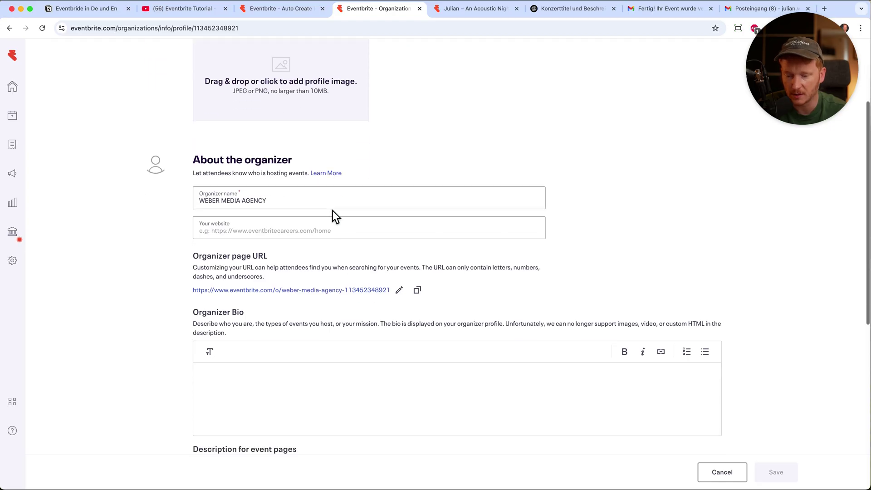
scroll(227, 262, "down", 5)
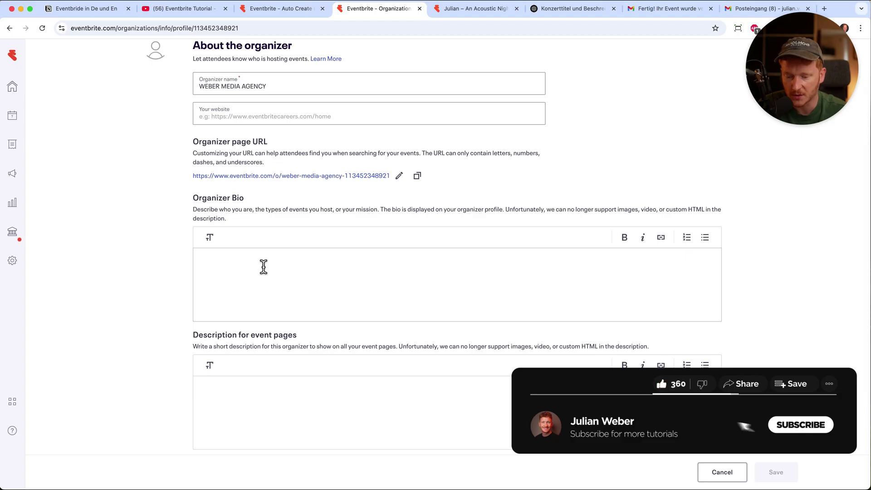
scroll(263, 267, "down", 4)
scroll(263, 268, "up", 10)
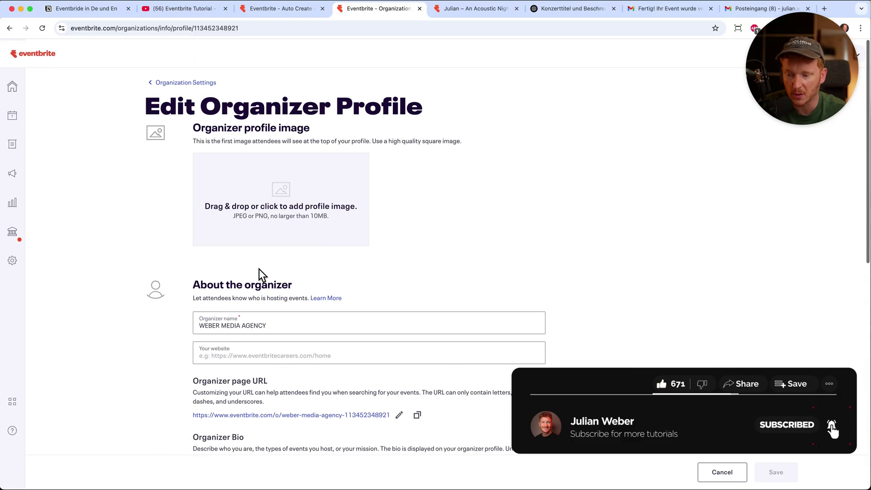
scroll(259, 269, "down", 10)
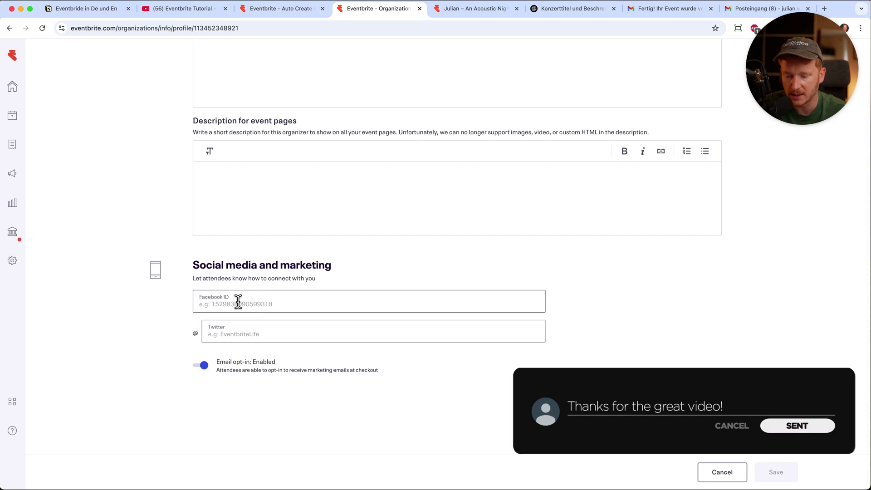
scroll(238, 303, "up", 10)
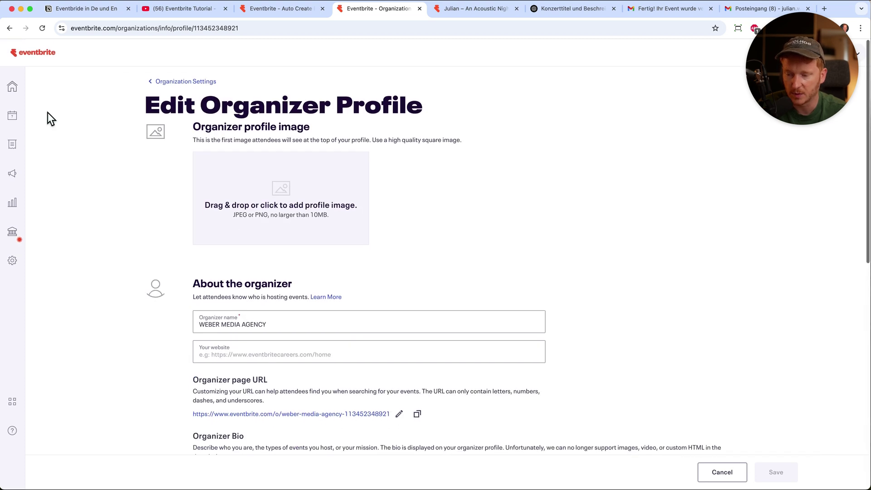
- Review the 'Add your bank account' Finance form from the Home checklist, then return Home
left_click(14, 87)
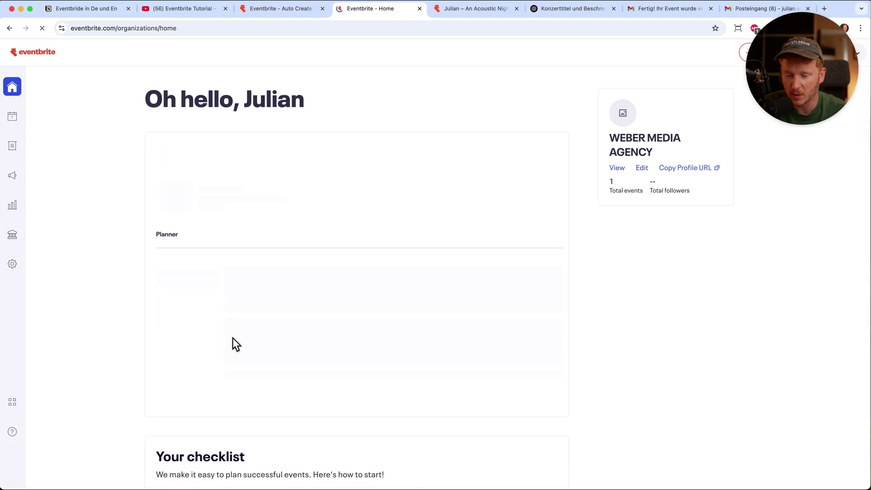
scroll(116, 389, "down", 5)
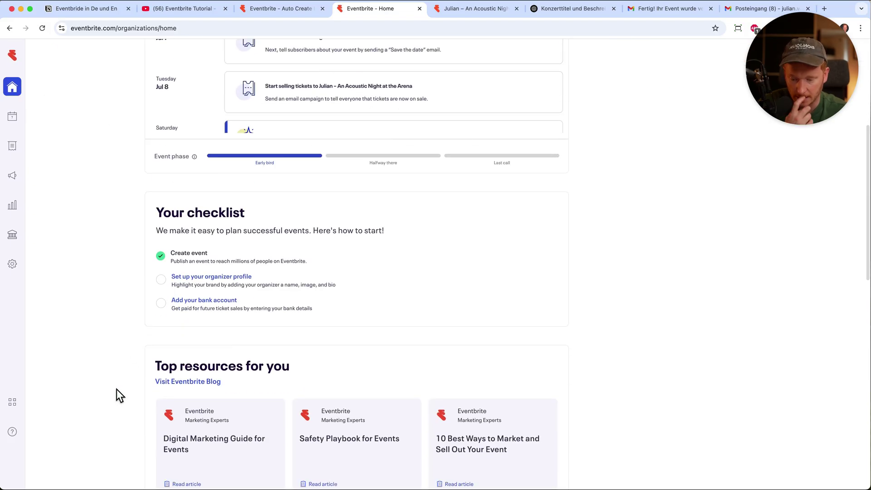
left_click(224, 302)
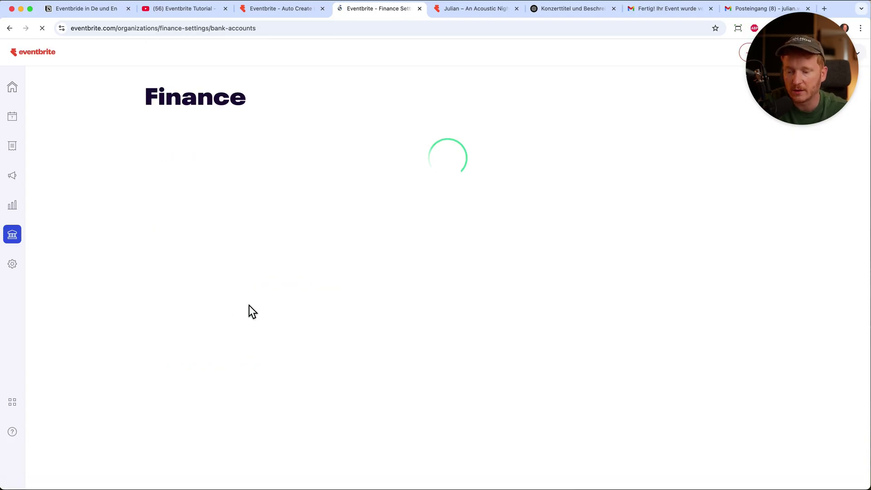
scroll(323, 336, "down", 1)
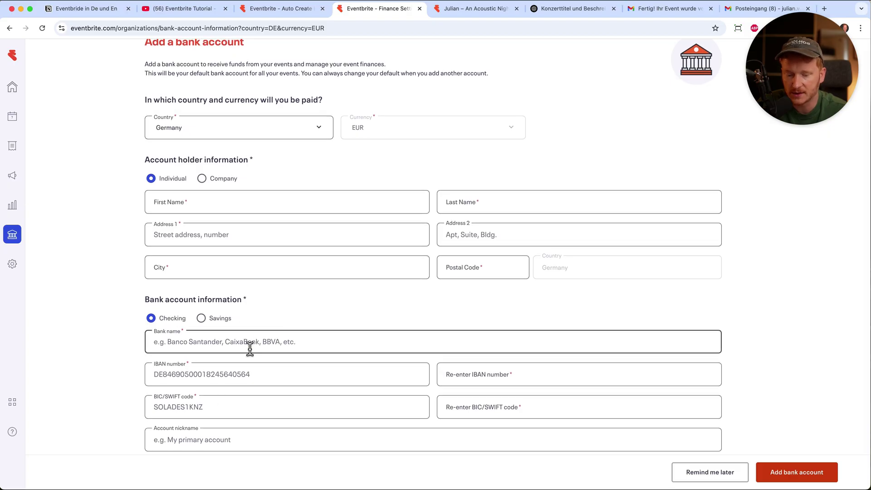
scroll(249, 346, "up", 1)
scroll(249, 348, "up", 1)
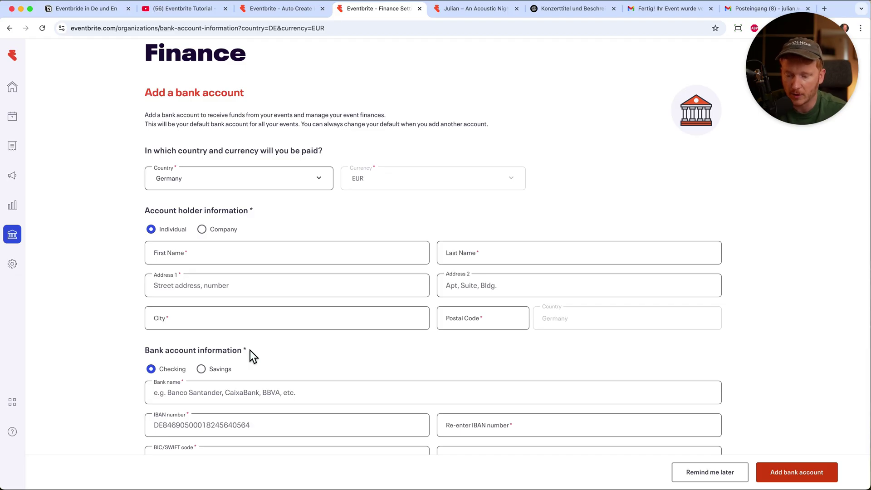
scroll(249, 351, "up", 2)
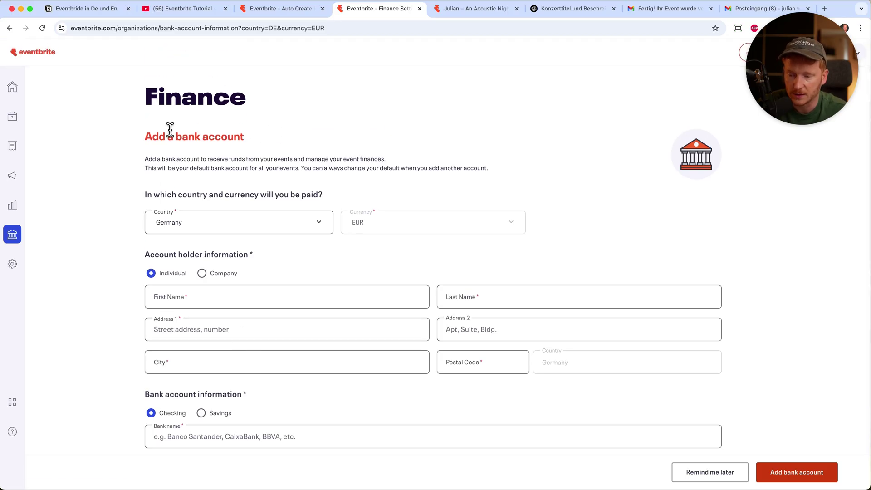
left_click(20, 91)
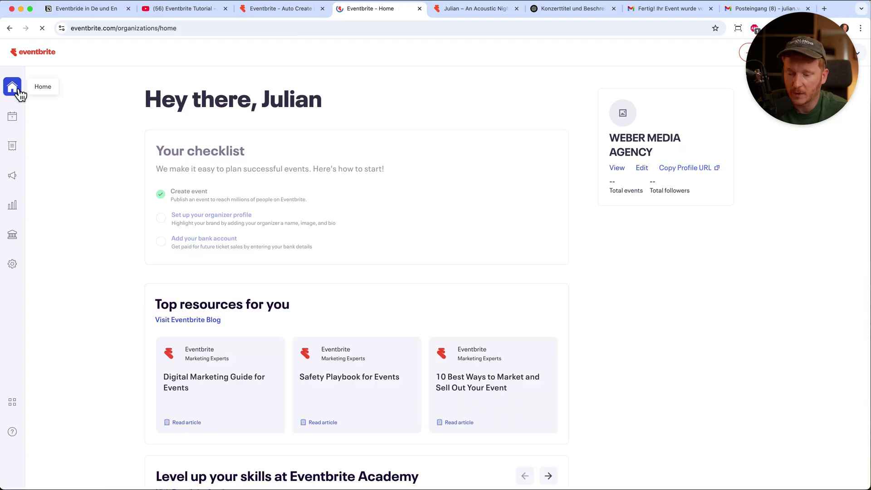
- View the Events list and the empty Orders page from the sidebar
scroll(134, 249, "down", 5)
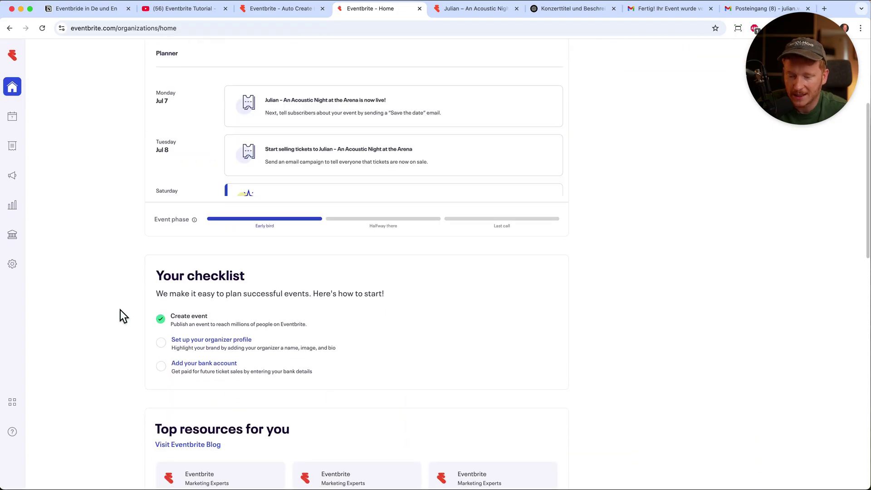
scroll(120, 309, "down", 3)
scroll(121, 310, "down", 6)
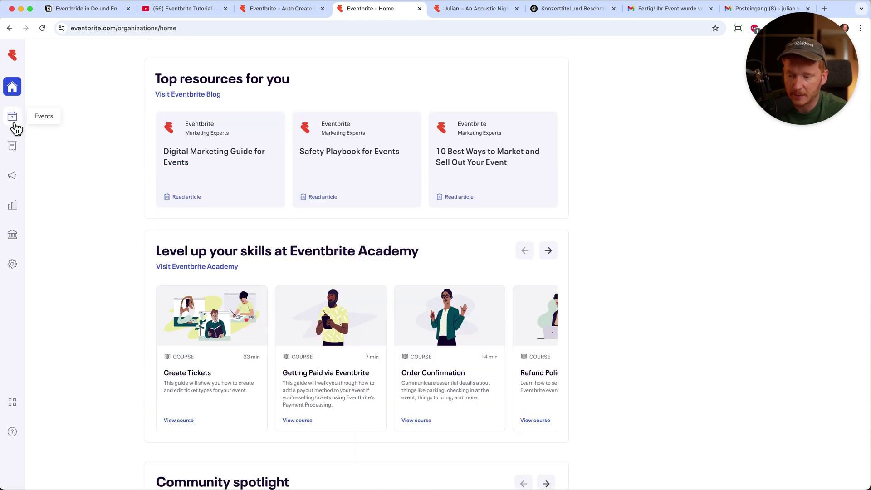
left_click(14, 121)
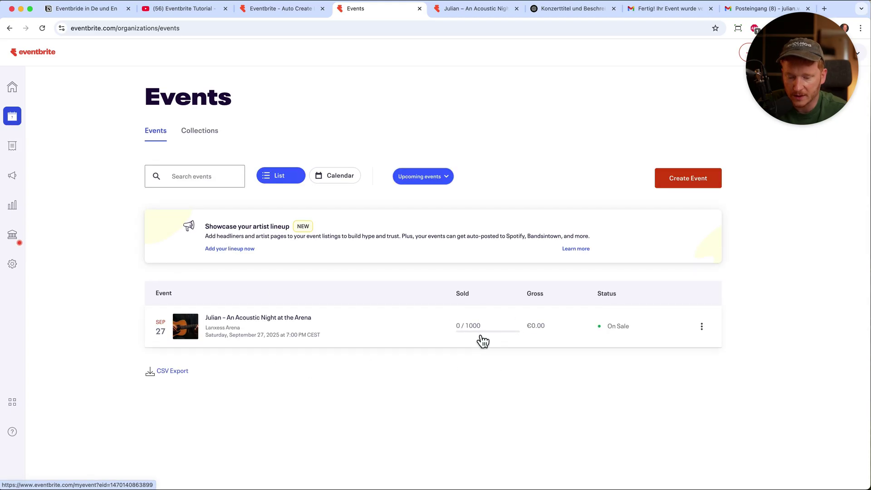
left_click(17, 148)
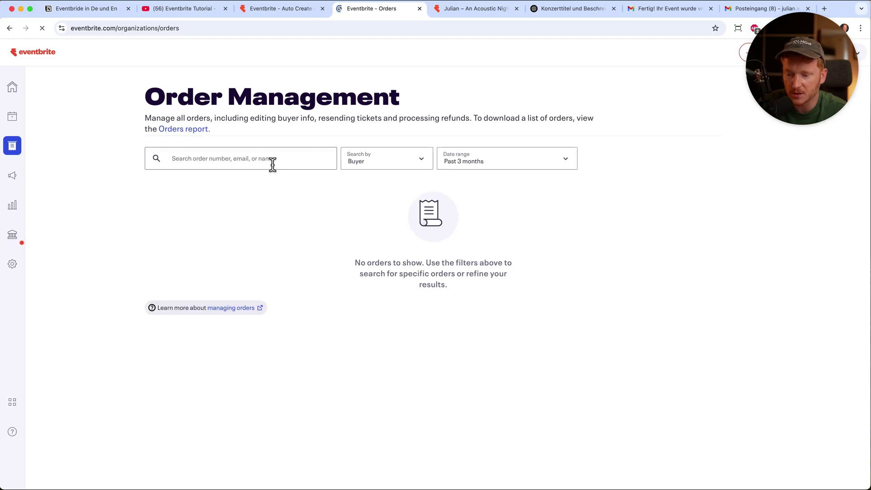
- Open Marketing Tools, dismiss its welcome message, look at Social Media, then go to Settings
left_click(18, 186)
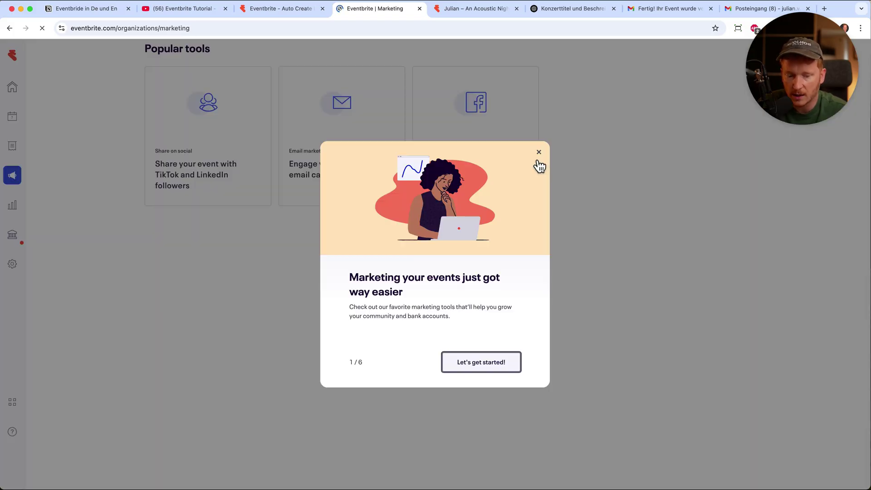
left_click(538, 151)
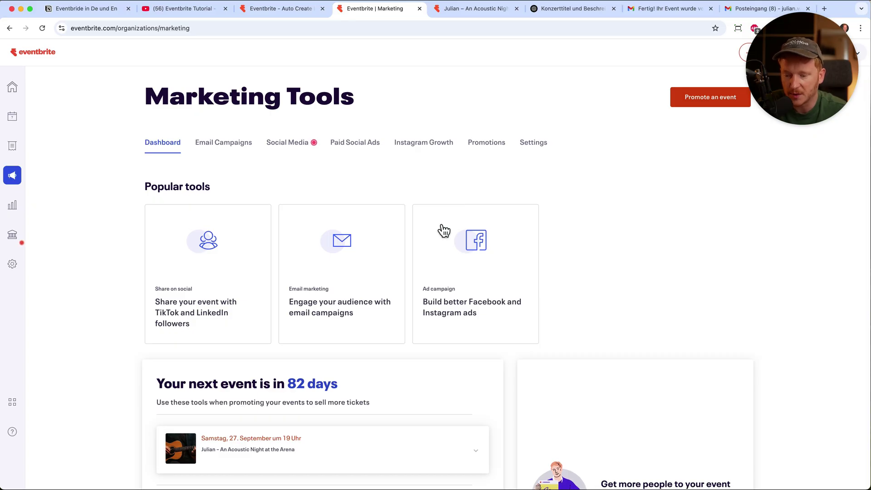
mouse_move(282, 150)
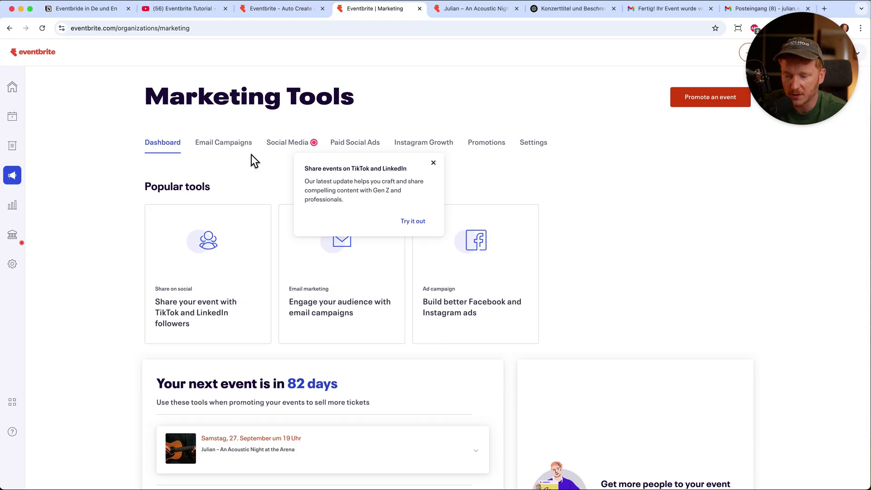
left_click(13, 264)
- Confirm the concert shows On Sale in the Events list, then bring up the Eventbrite Tutorial video tab
left_click(14, 117)
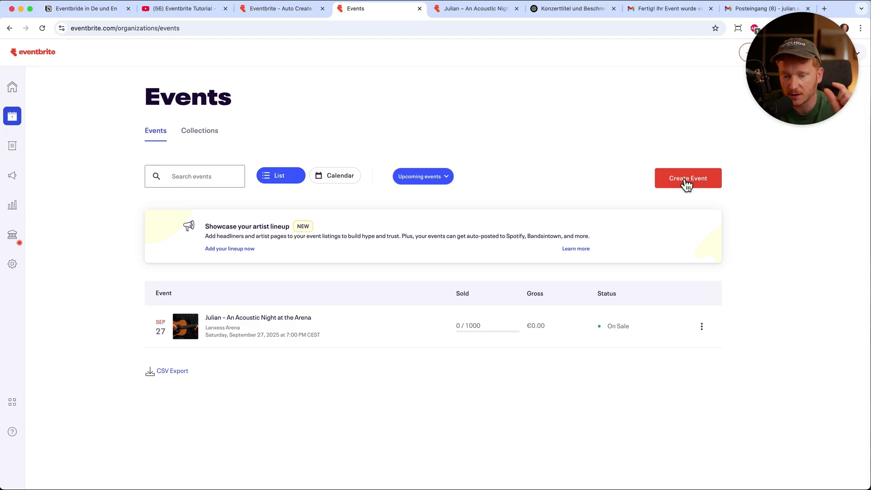
left_click(274, 11)
left_click(206, 11)
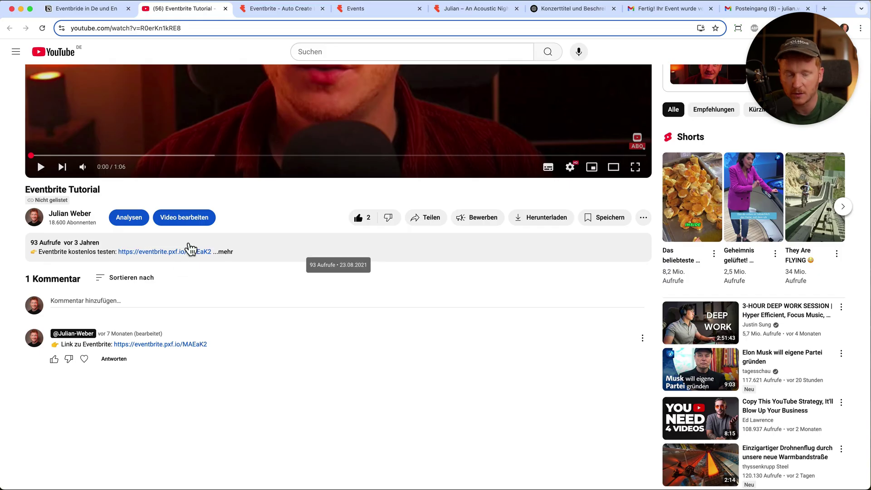
- Bring the eventbrite.com public homepage tab to the front
left_click(294, 9)
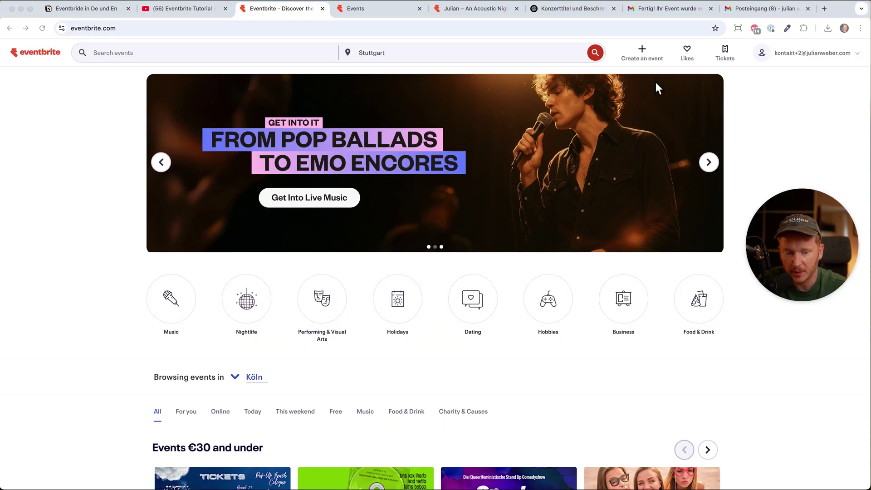